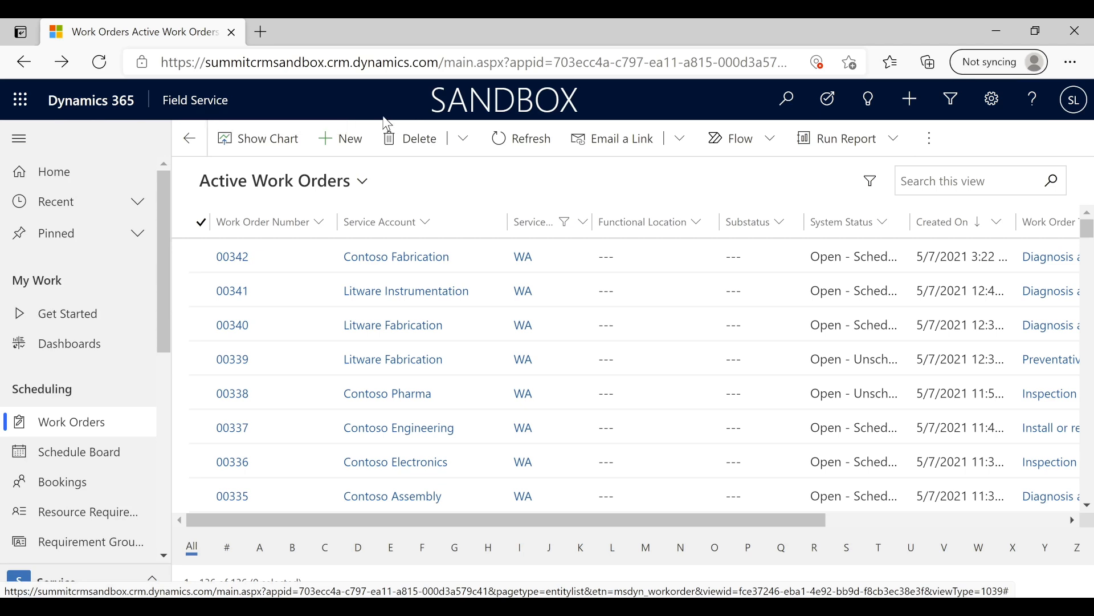
pyautogui.moveTo(429, 98); pyautogui.dragTo(580, 102)
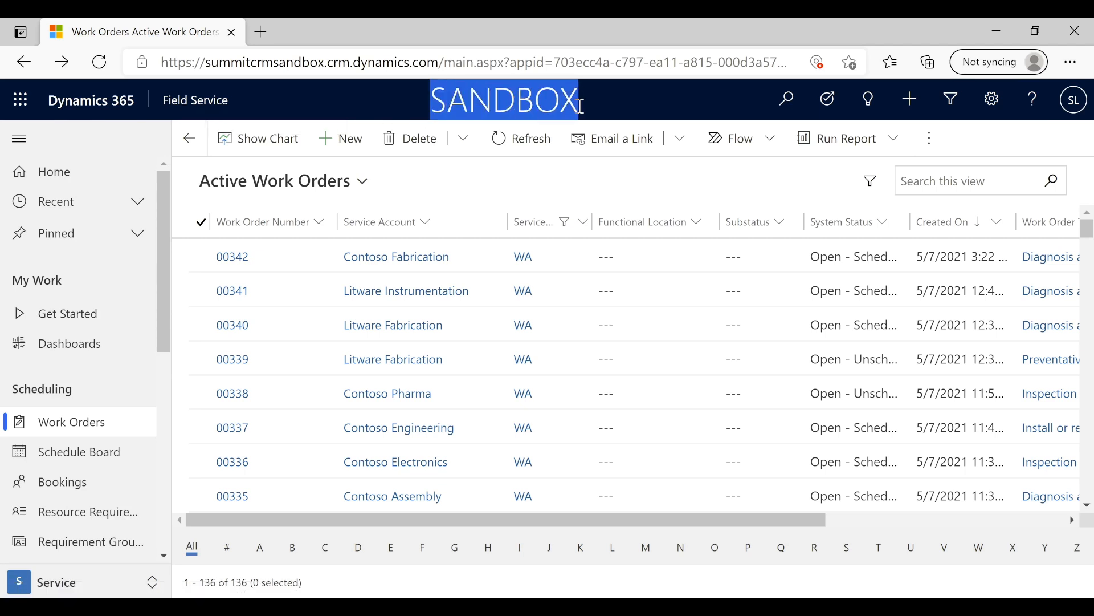
pyautogui.click(325, 96)
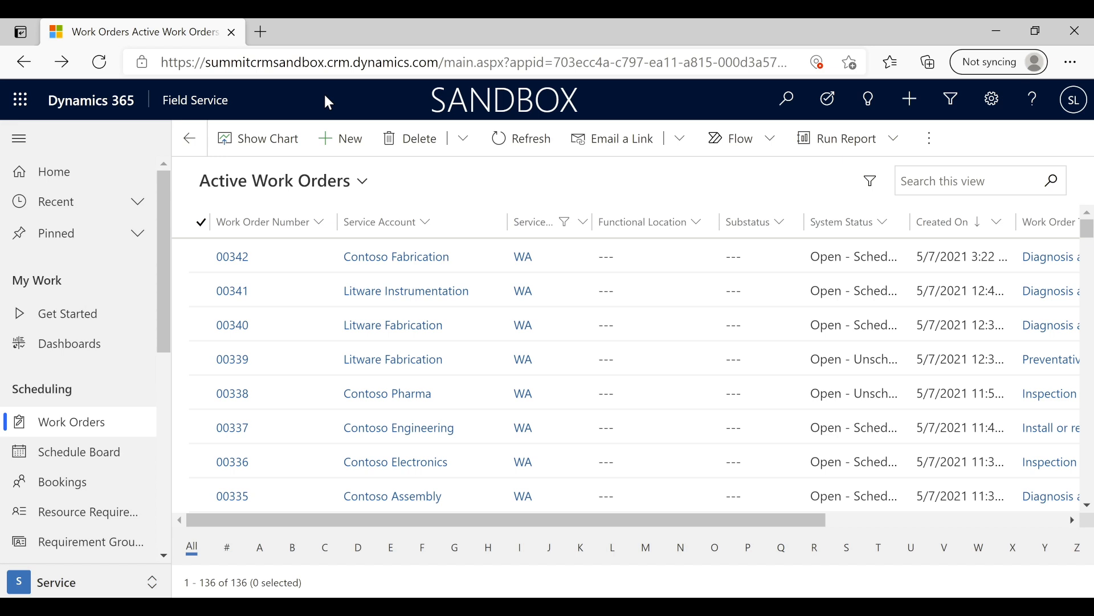
# Step: View the Unscheduled Work Orders list and return to the Active Work Orders view
pyautogui.click(360, 192)
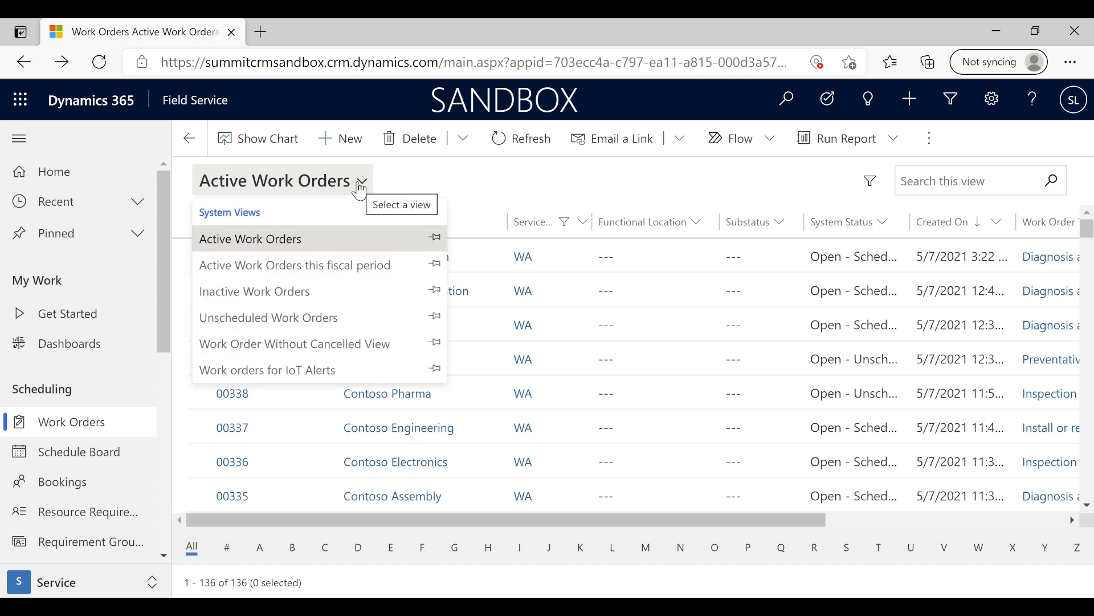
pyautogui.click(277, 319)
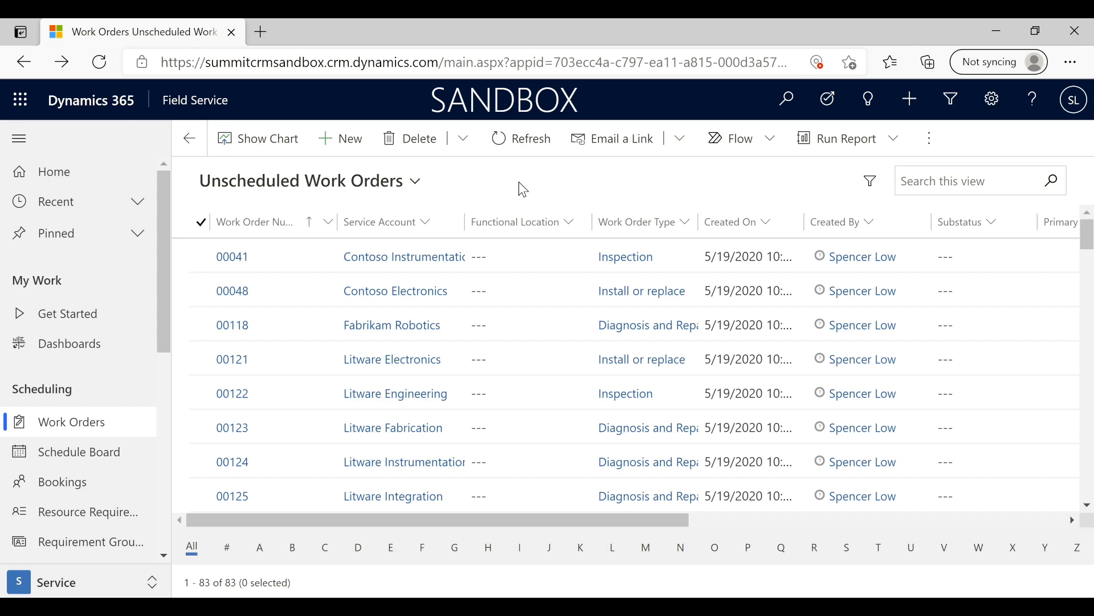
pyautogui.click(415, 182)
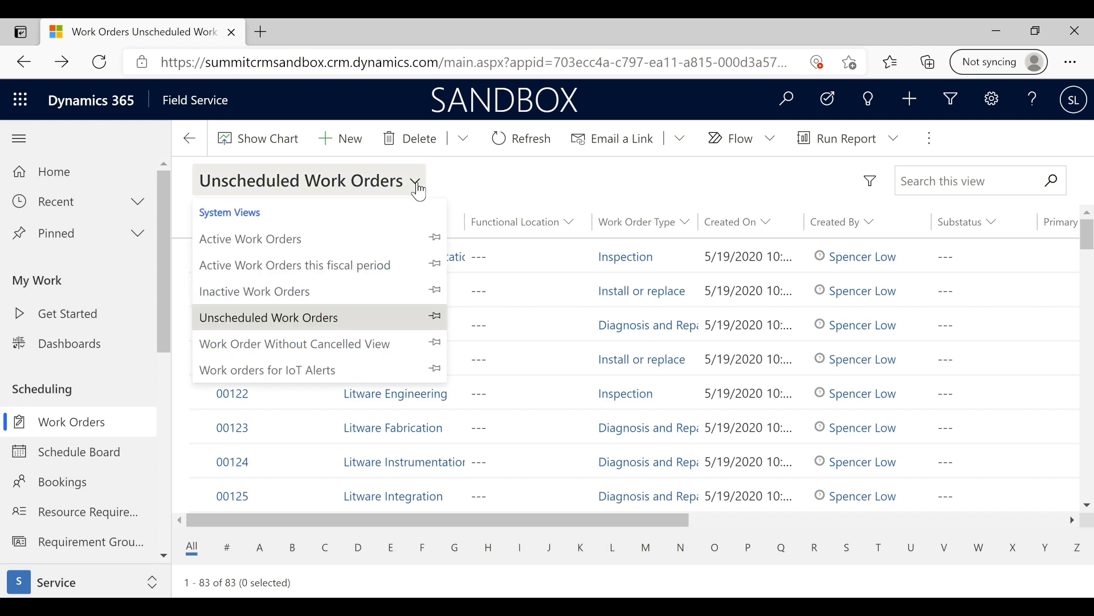
pyautogui.click(322, 241)
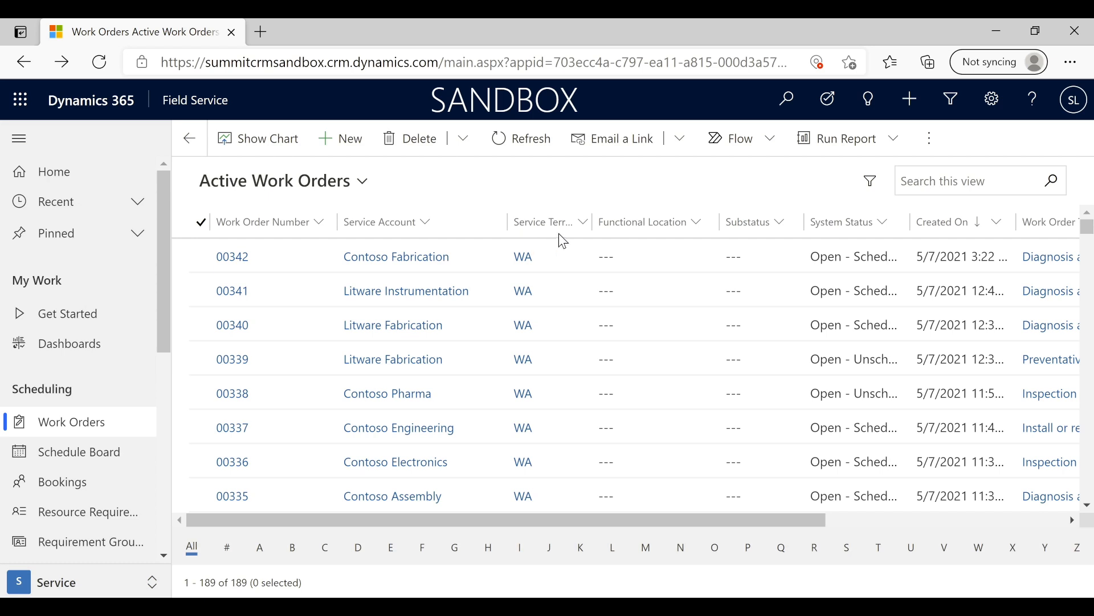
# Step: Filter the active work orders to those whose service territory equals CO
pyautogui.click(582, 222)
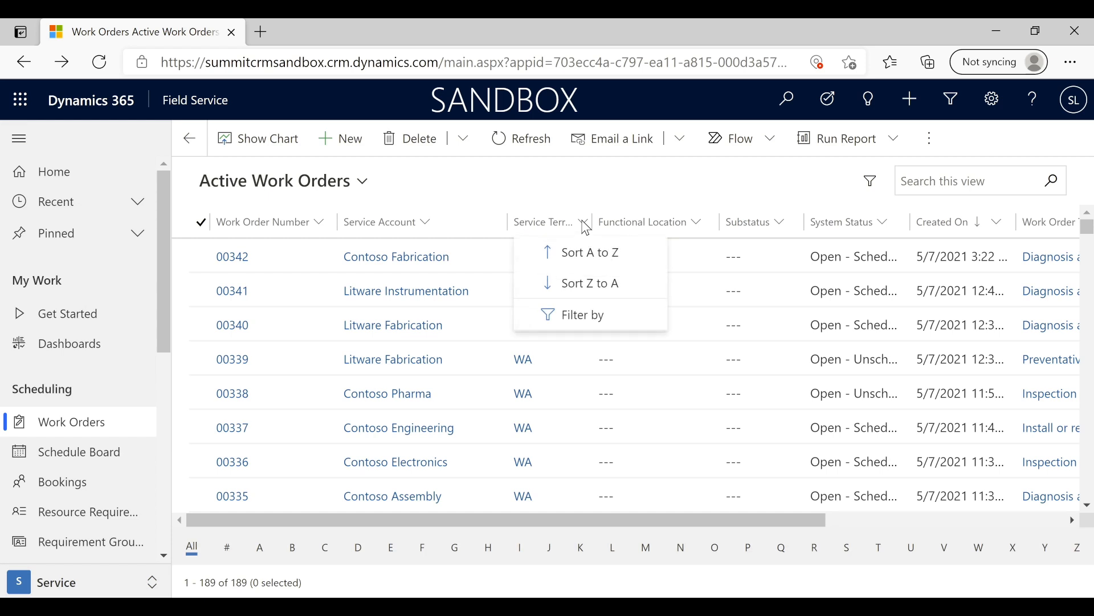
pyautogui.click(590, 320)
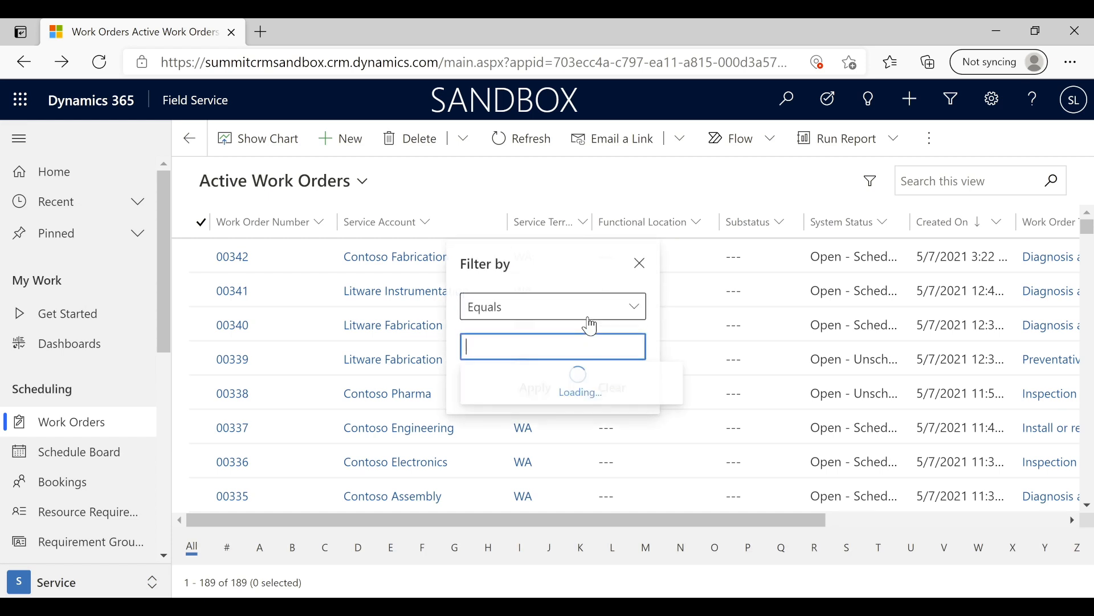
pyautogui.click(499, 408)
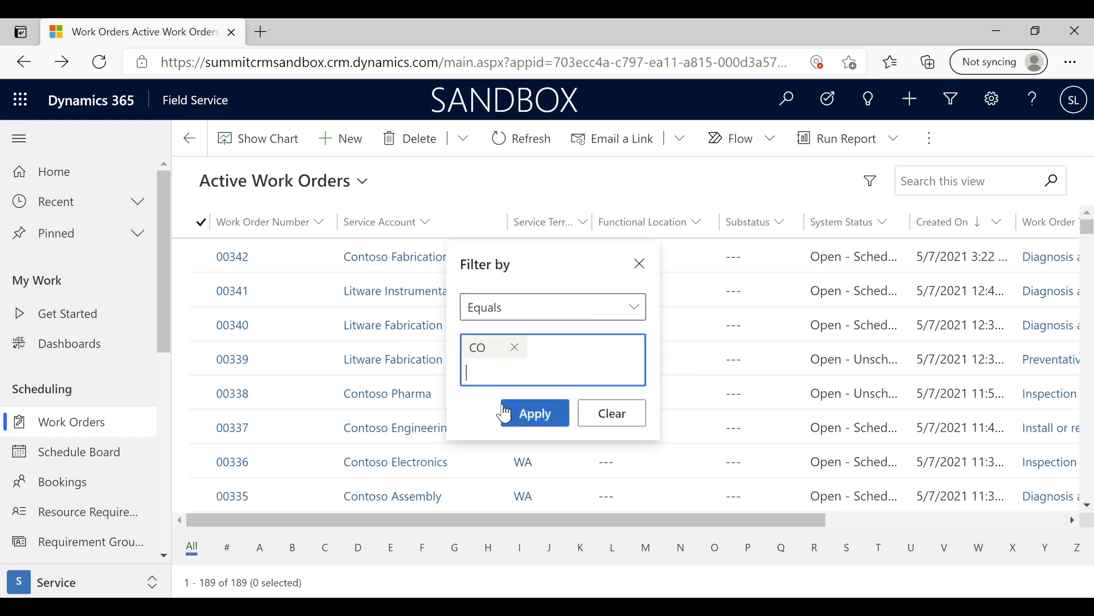
pyautogui.click(536, 414)
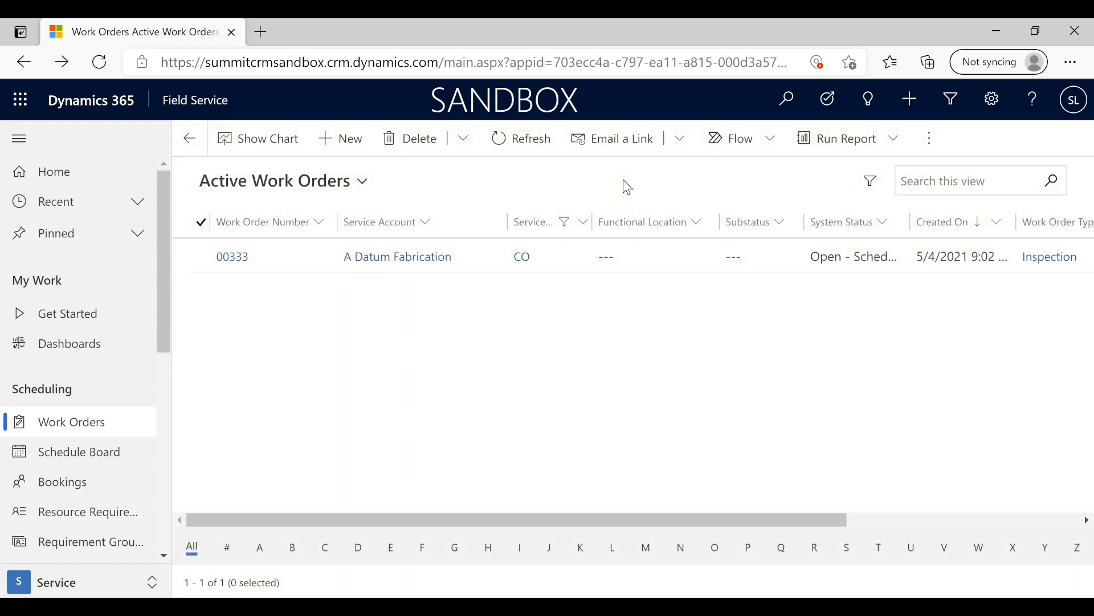
# Step: Change the service territory filter on the active work orders to WA
pyautogui.click(584, 221)
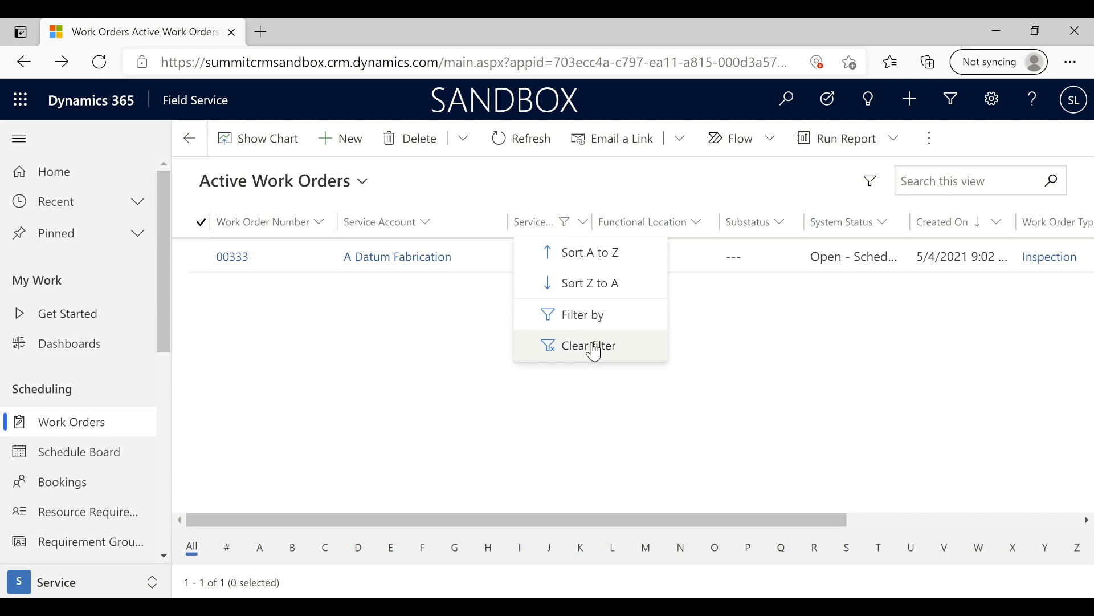
pyautogui.click(597, 323)
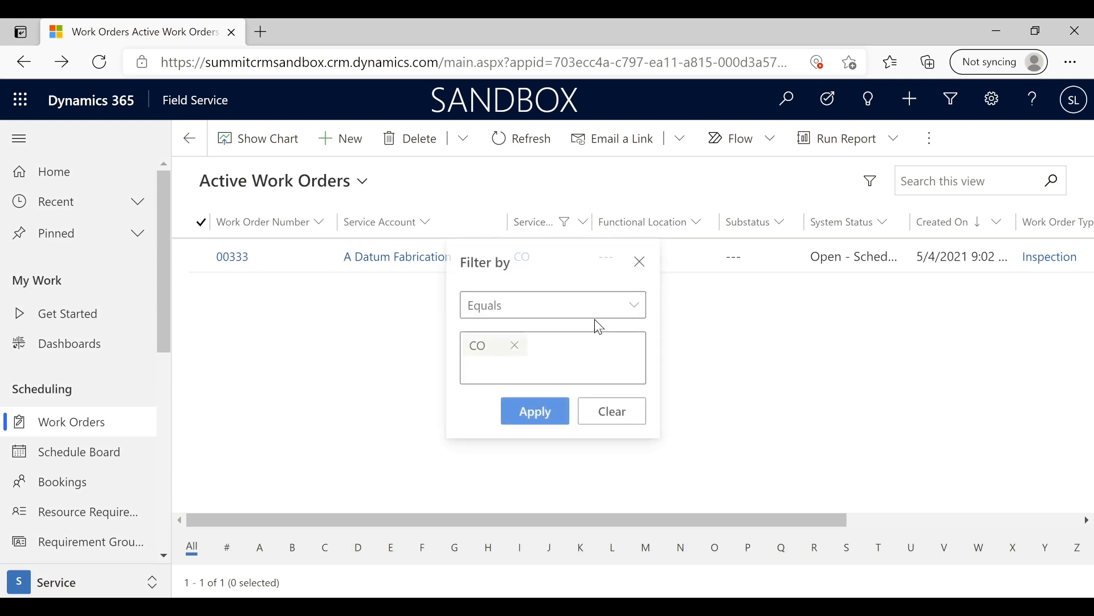
pyautogui.click(513, 345)
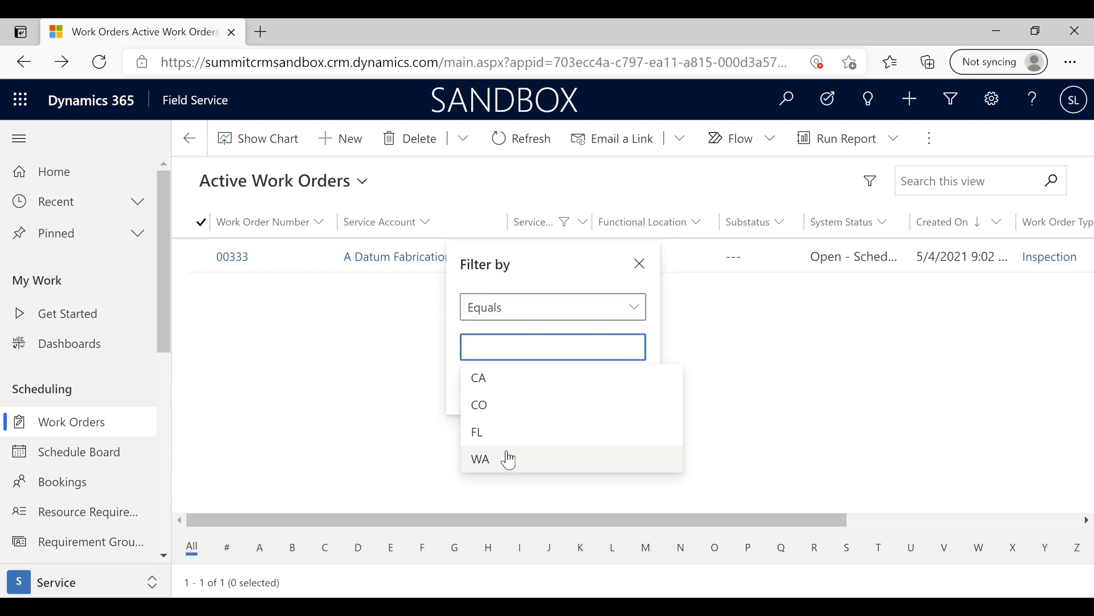
pyautogui.click(507, 456)
pyautogui.click(534, 420)
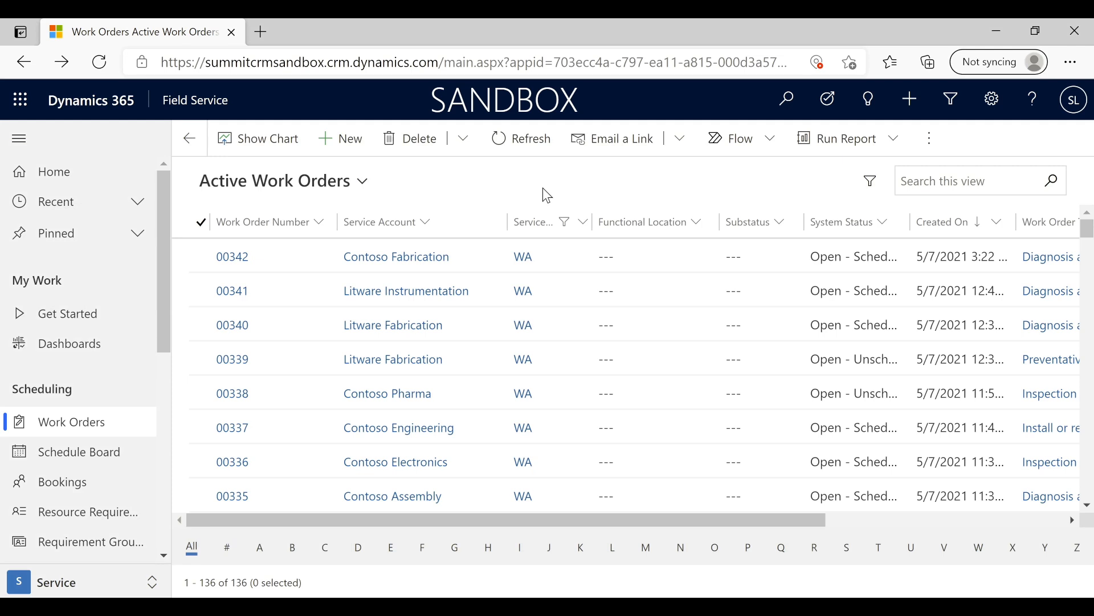
# Step: Create a new work order with Contoso Fabrication as its service account
pyautogui.click(337, 142)
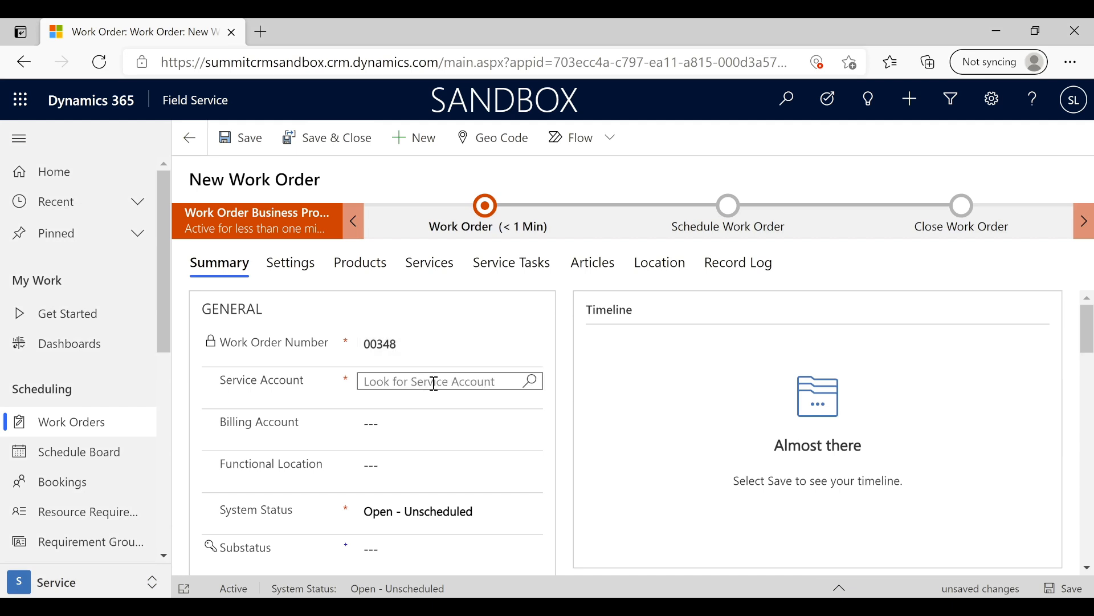
pyautogui.click(534, 382)
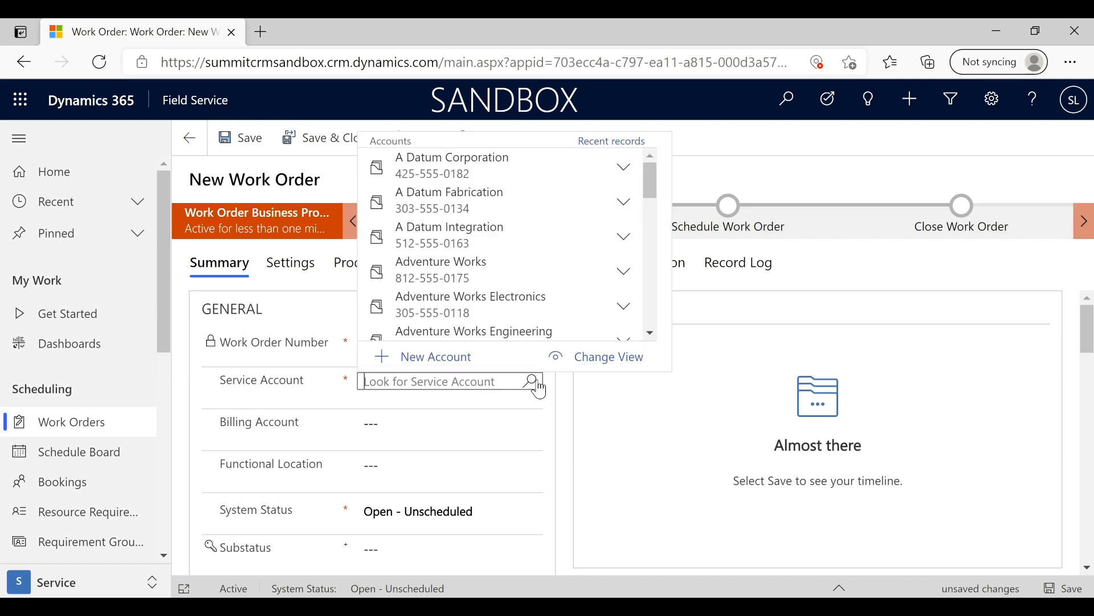
pyautogui.write('C')
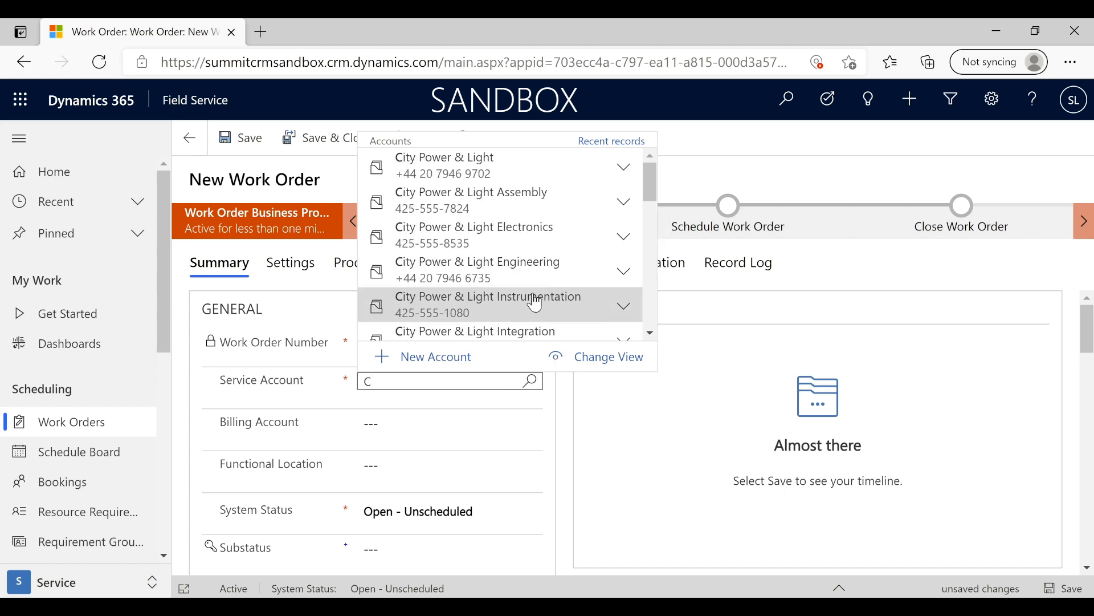
pyautogui.scroll(-2, 547, 303)
pyautogui.scroll(-5, 536, 303)
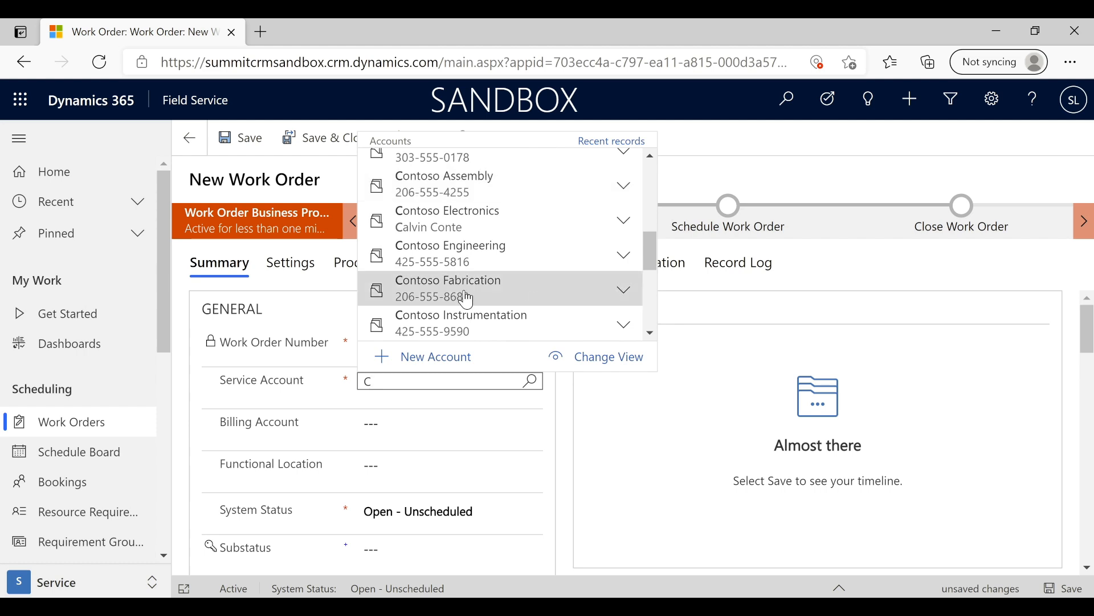
pyautogui.click(535, 300)
pyautogui.click(565, 442)
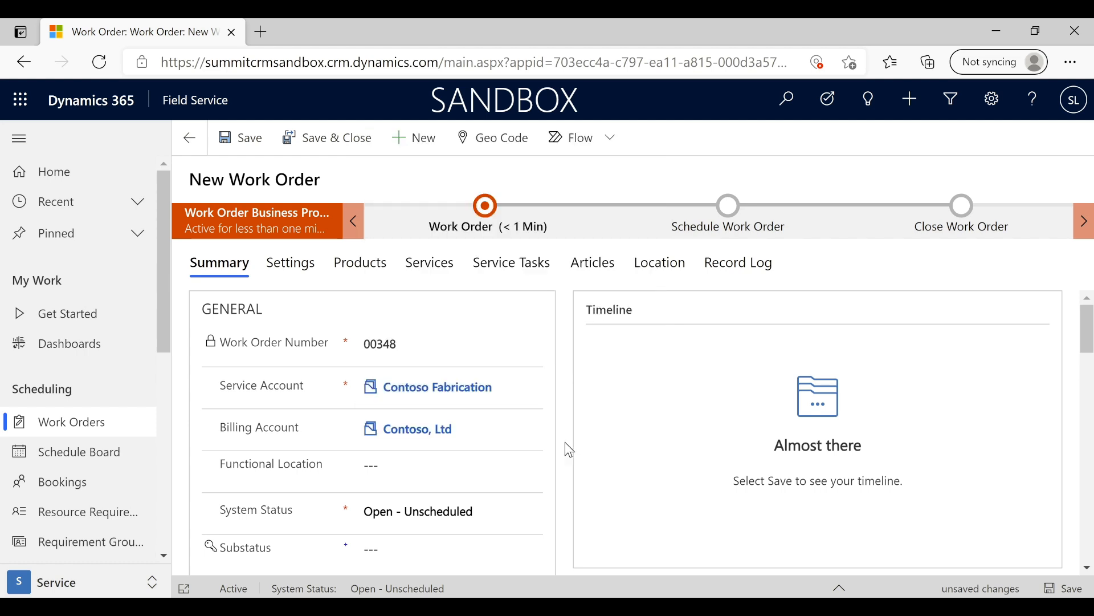
# Step: Set the new work order's type to Diagnosis and Repair
pyautogui.scroll(-2, 566, 442)
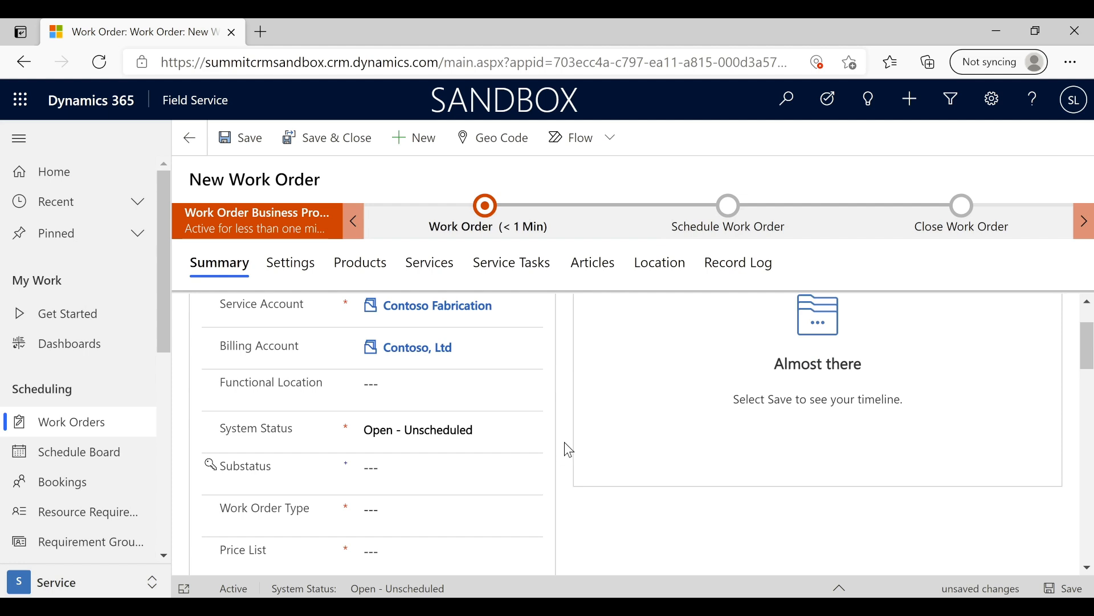
pyautogui.click(415, 350)
pyautogui.scroll(-1, 567, 391)
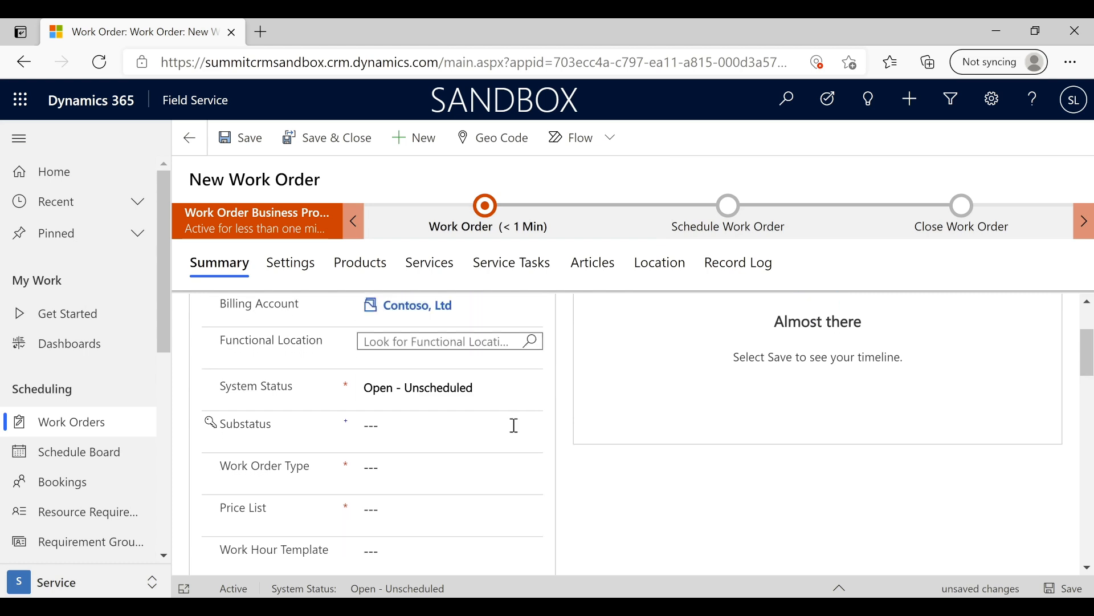
pyautogui.scroll(-1, 566, 433)
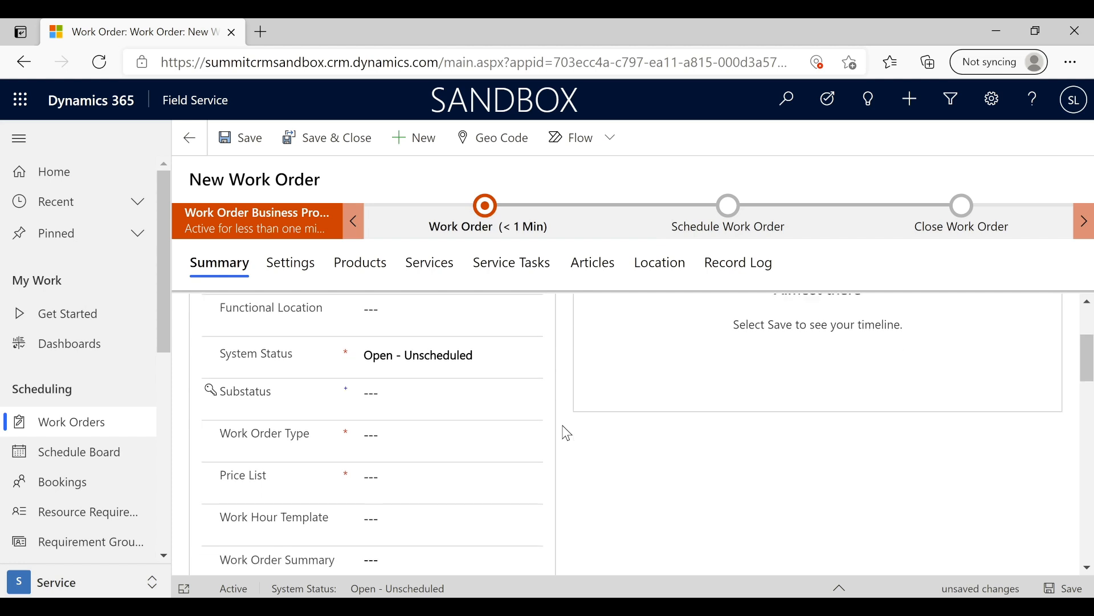
pyautogui.click(505, 425)
pyautogui.click(532, 426)
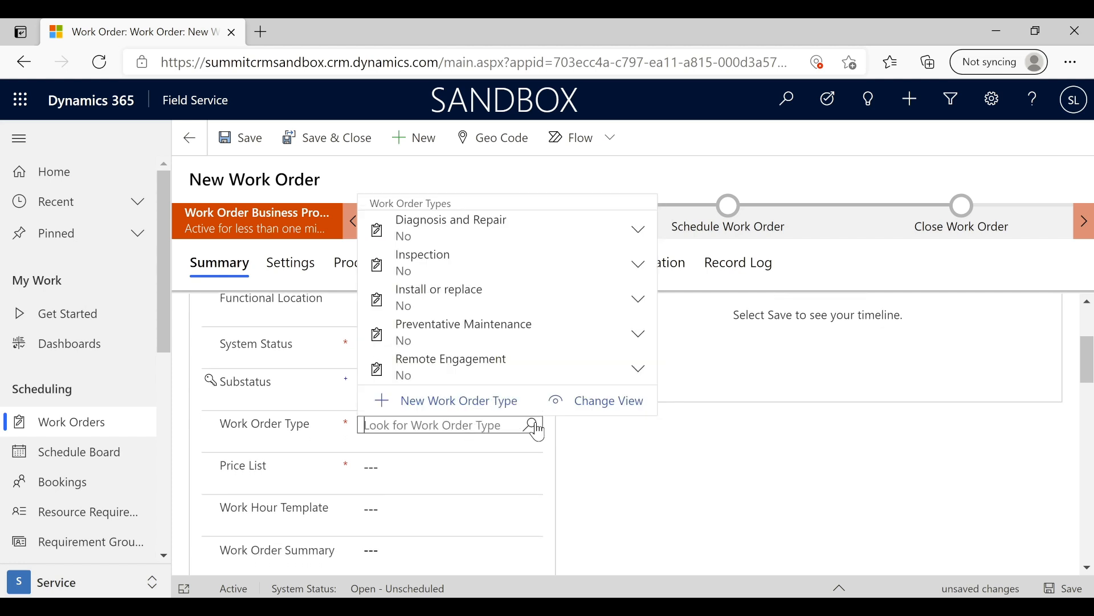
pyautogui.click(491, 239)
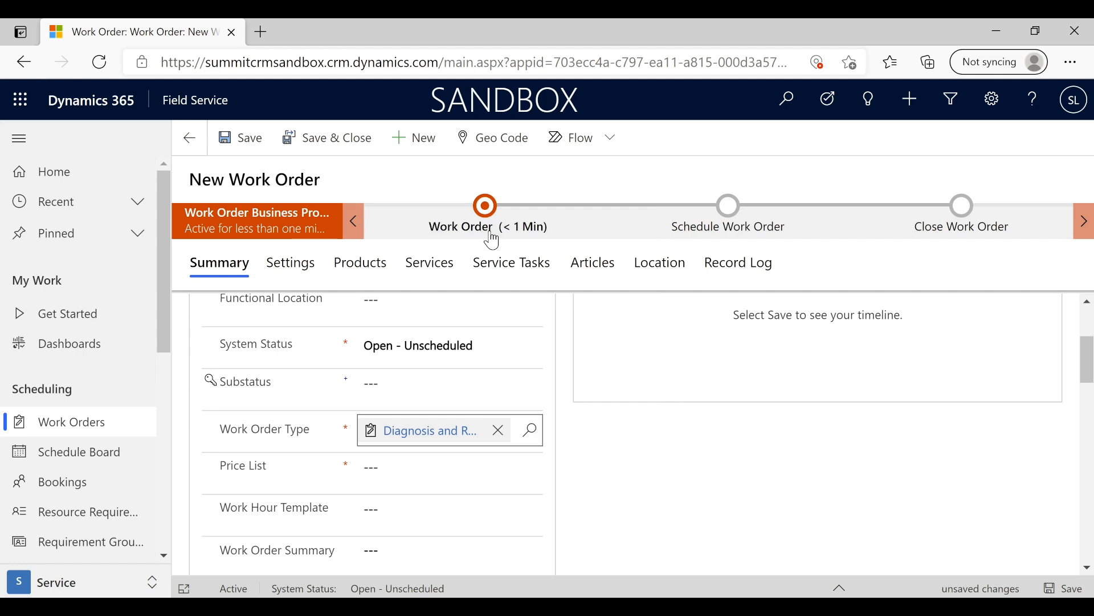
# Step: Set the work order's primary incident type to Line Connection Lost
pyautogui.scroll(-1, 581, 463)
pyautogui.scroll(-4, 583, 464)
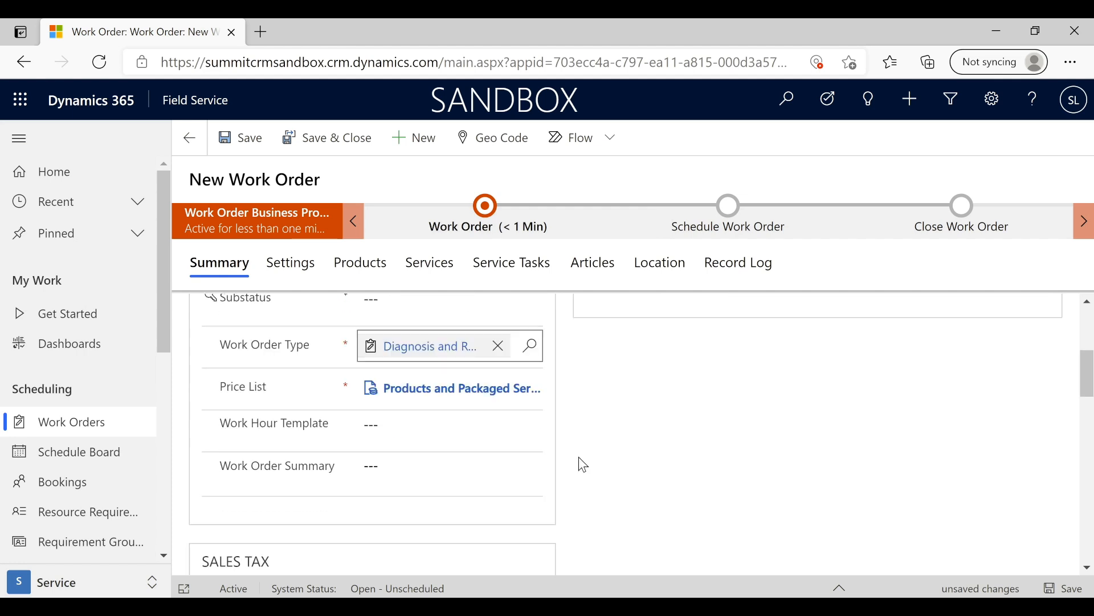
pyautogui.scroll(-2, 577, 456)
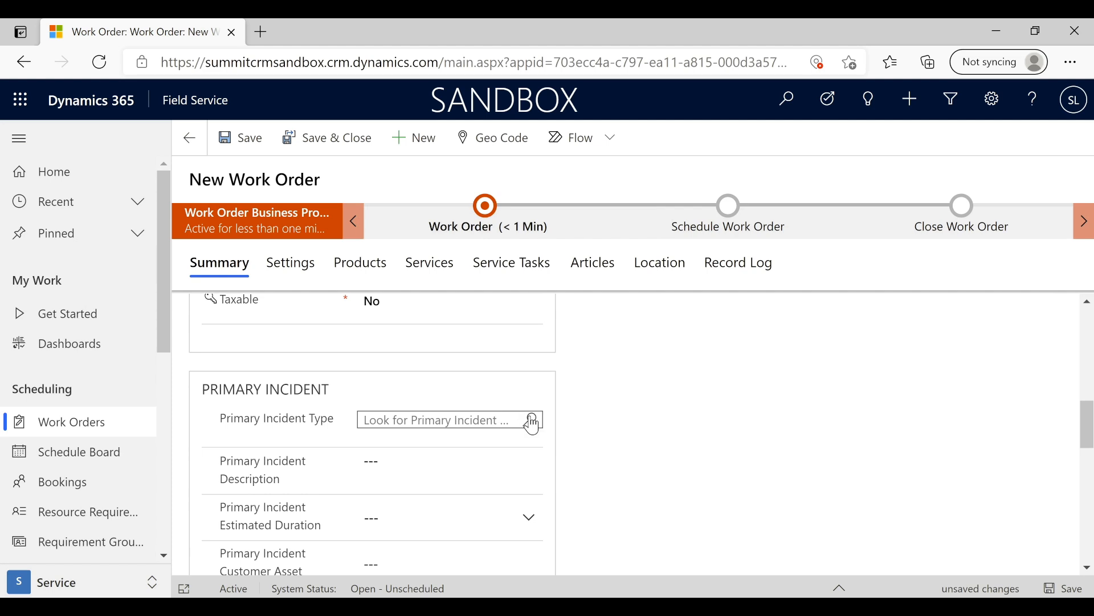
pyautogui.click(530, 421)
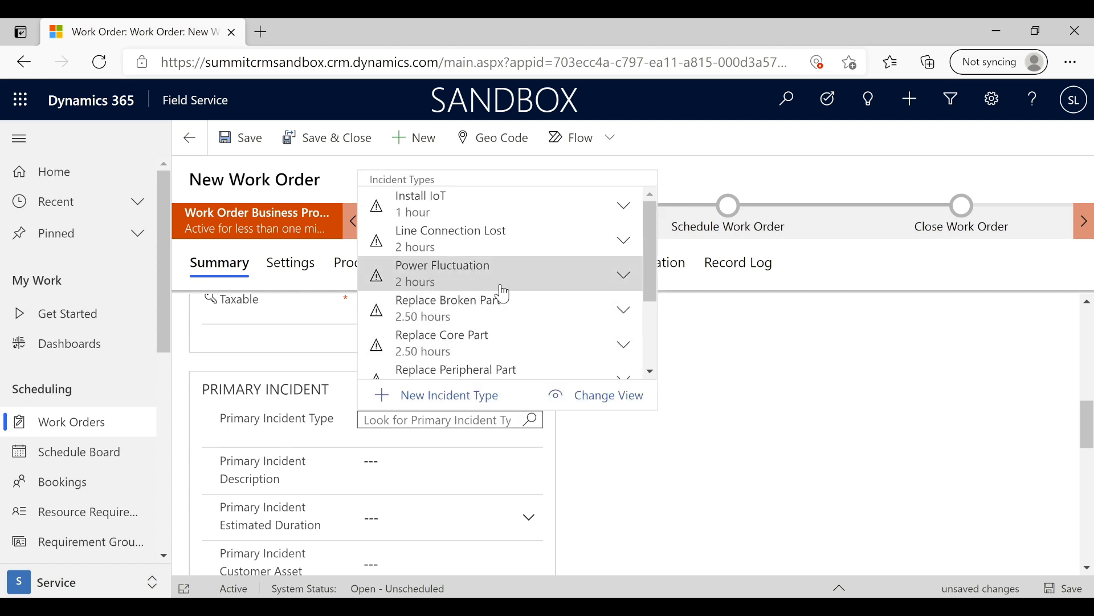
pyautogui.click(489, 242)
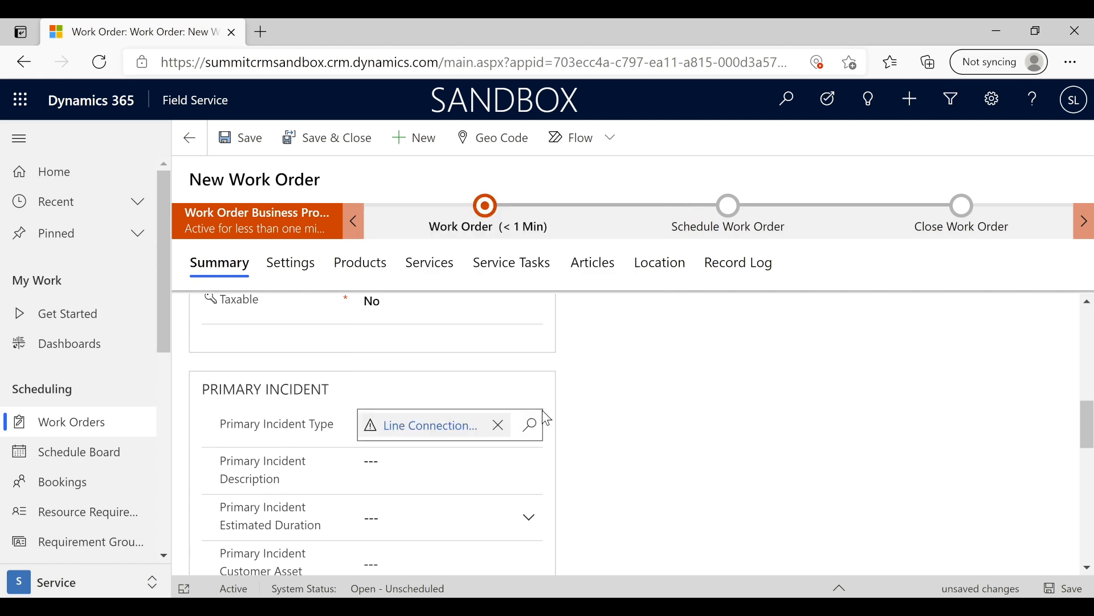
# Step: Enter "Network connection issue" as the primary incident description
pyautogui.click(440, 470)
pyautogui.write('N')
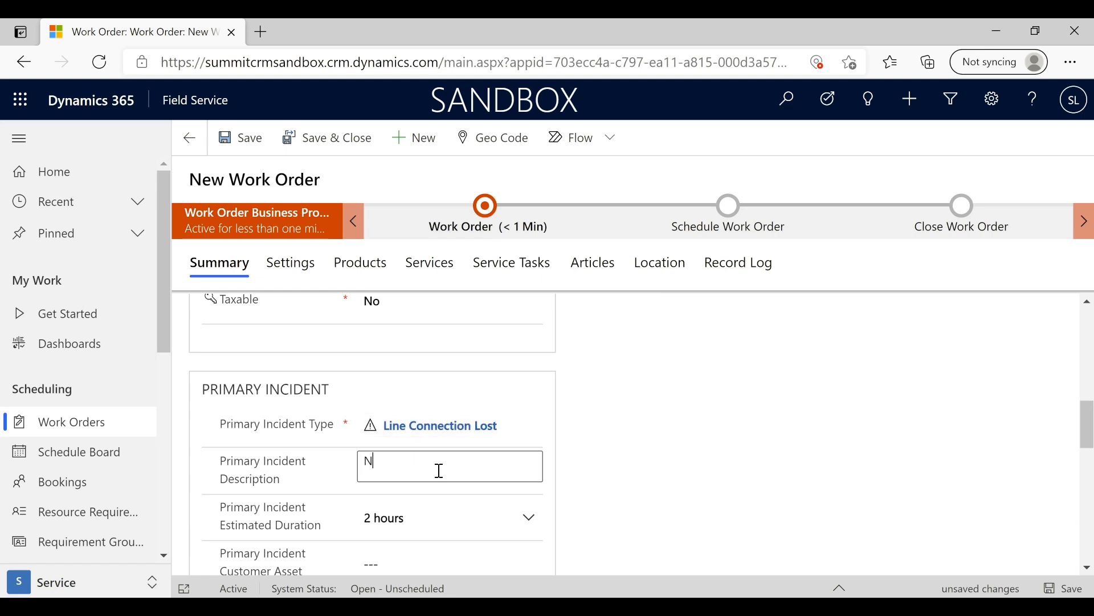
pyautogui.write('etwork connection issue')
pyautogui.click(595, 447)
# Step: Choose AssemblyWizard 200 CF as the primary incident's customer asset
pyautogui.scroll(-2, 596, 446)
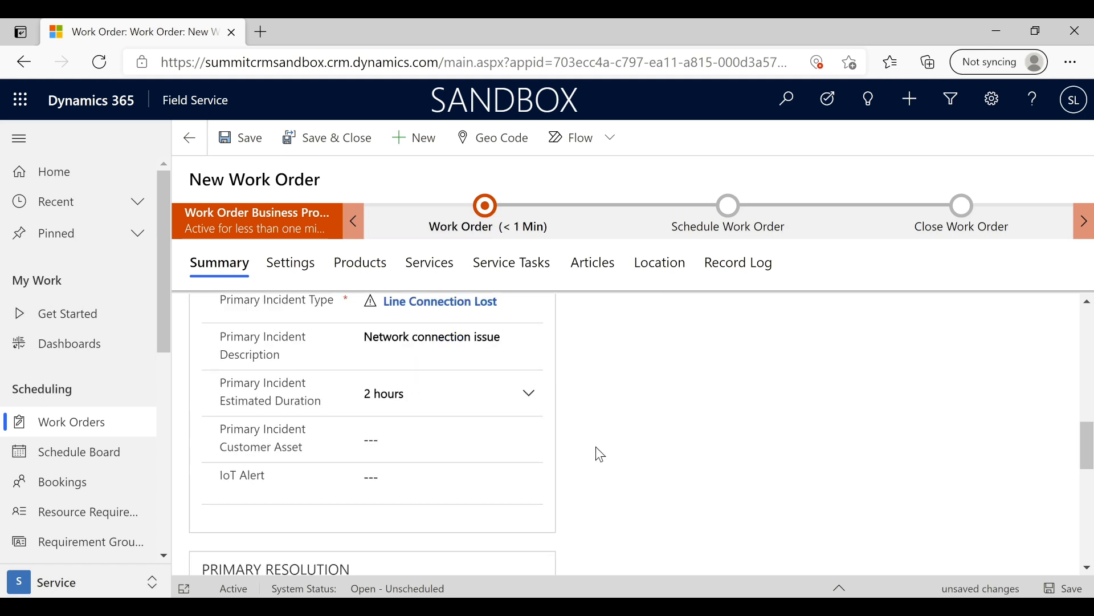
pyautogui.scroll(-3, 596, 448)
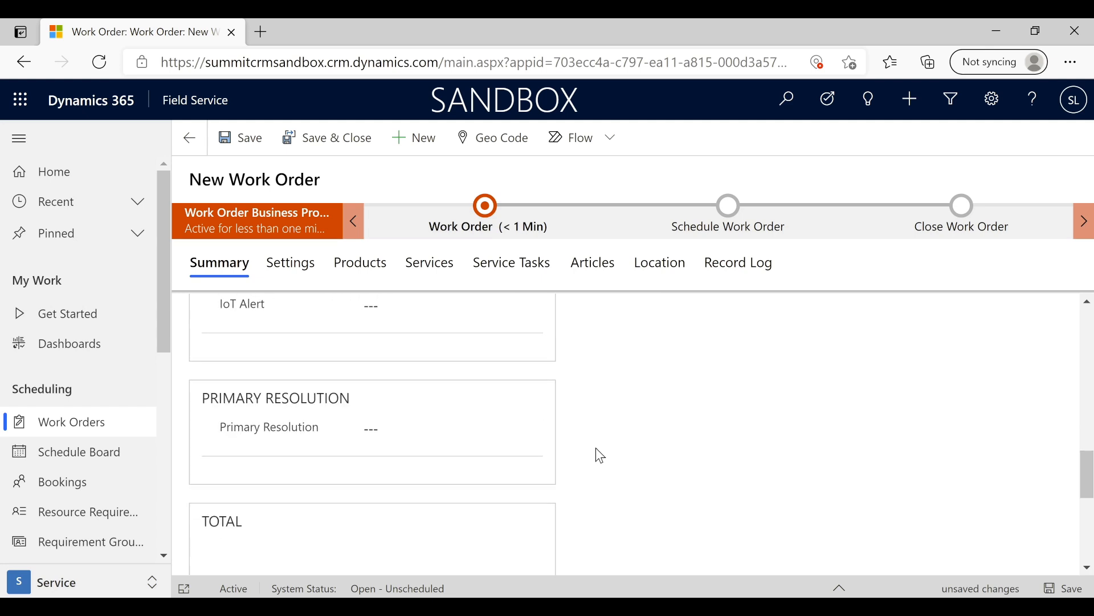
pyautogui.scroll(-2, 596, 448)
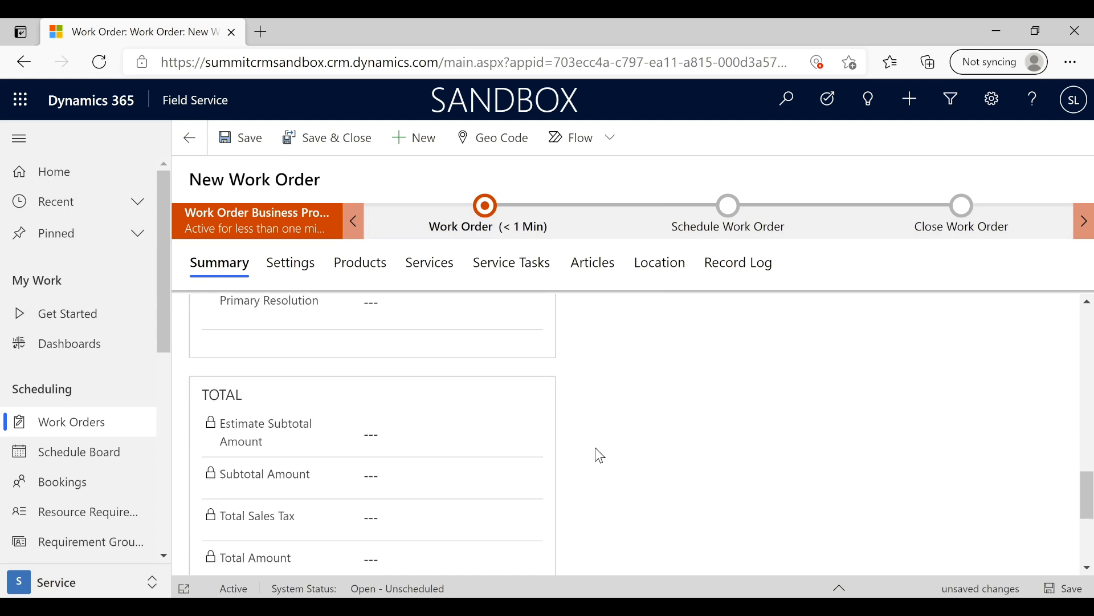
pyautogui.scroll(5, 600, 456)
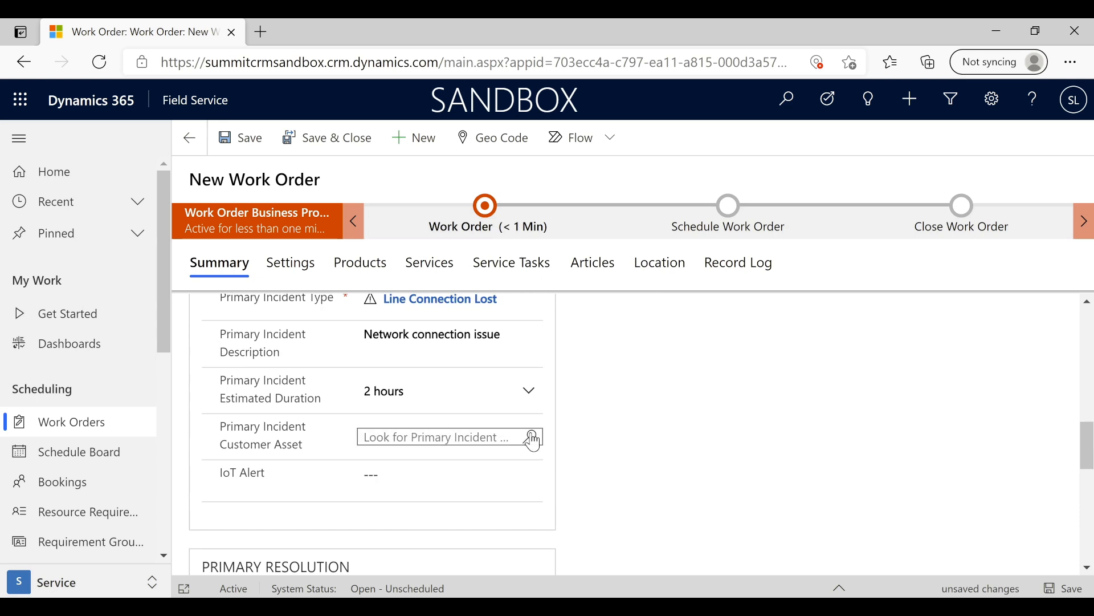
pyautogui.click(532, 439)
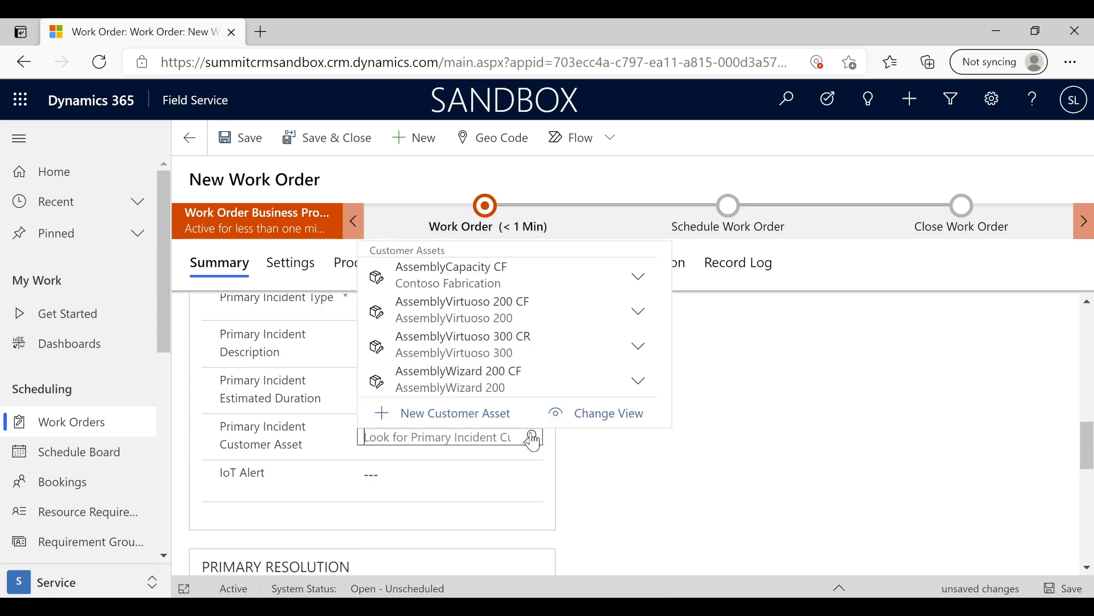
pyautogui.click(458, 380)
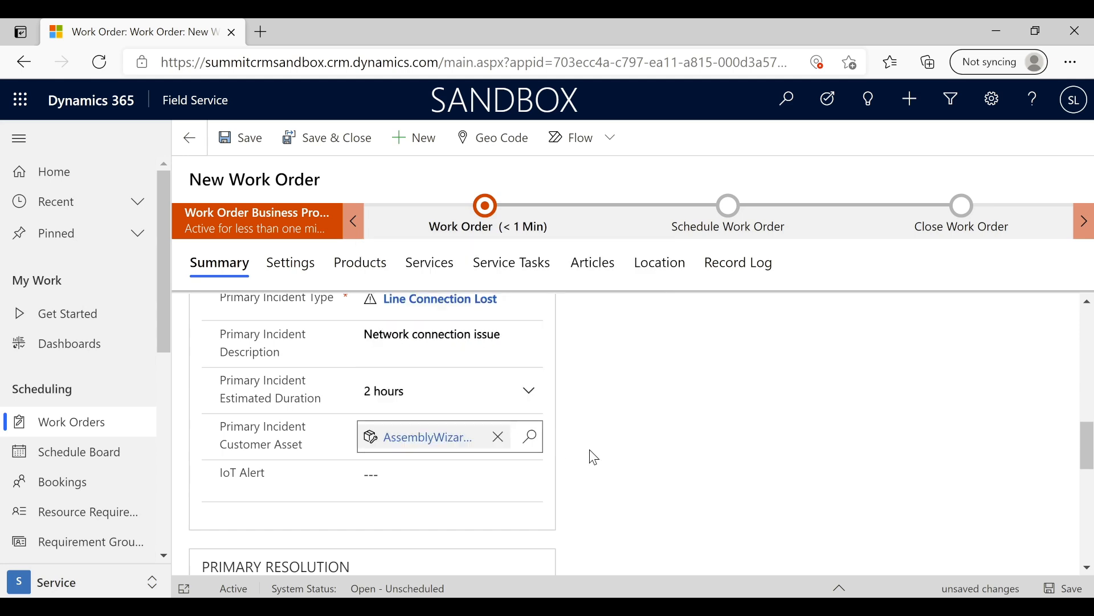
# Step: Review the remaining summary fields, totals and customer details, and save the new work order
pyautogui.scroll(-1, 591, 449)
pyautogui.scroll(-6, 590, 450)
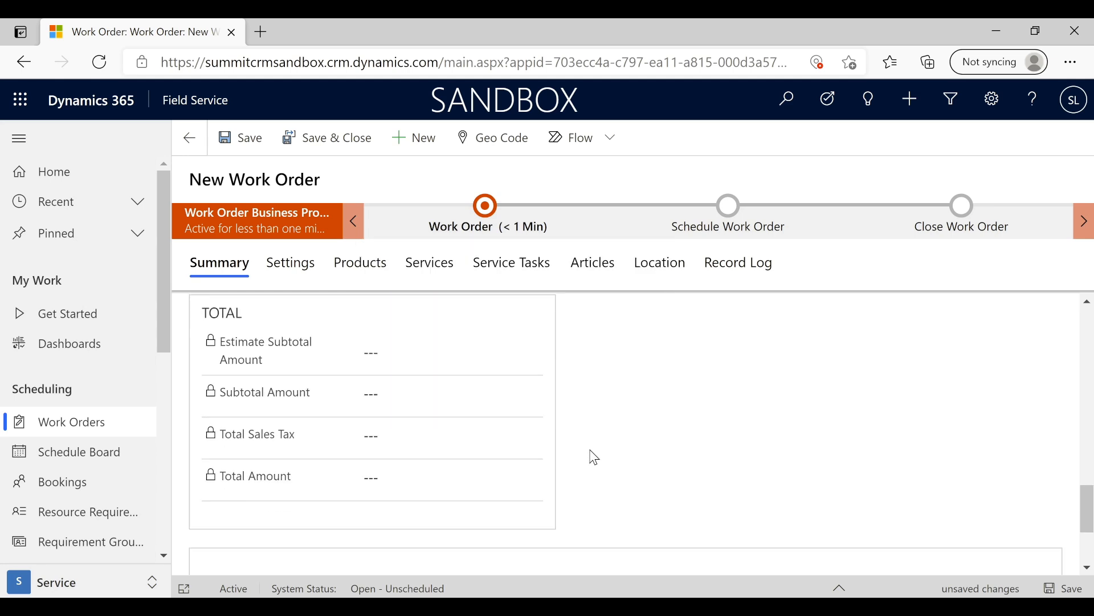
pyautogui.scroll(-5, 594, 457)
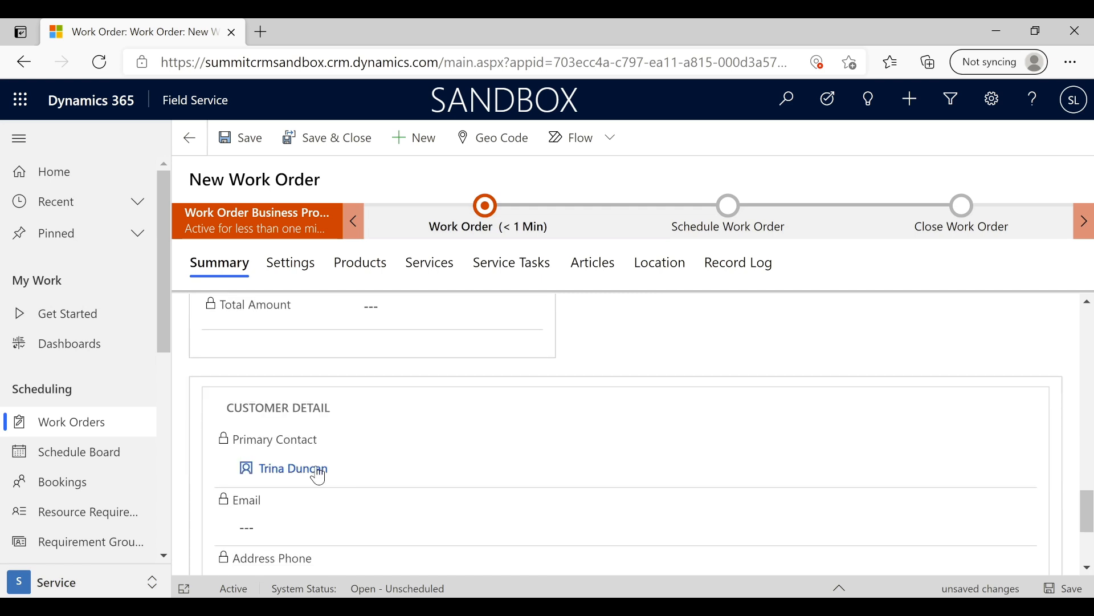
pyautogui.scroll(6, 479, 478)
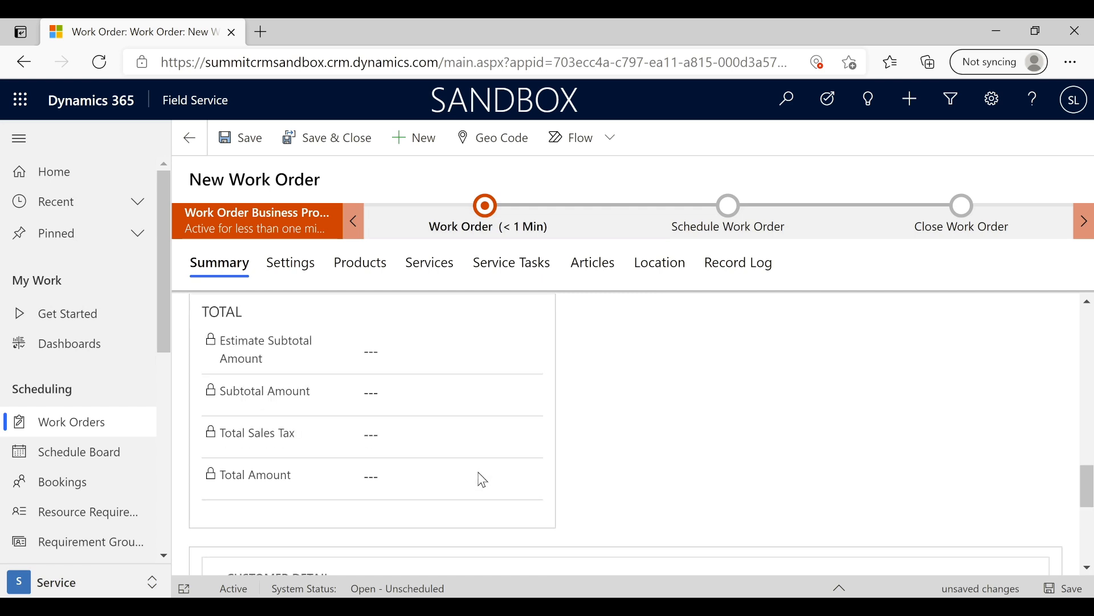
pyautogui.scroll(6, 481, 477)
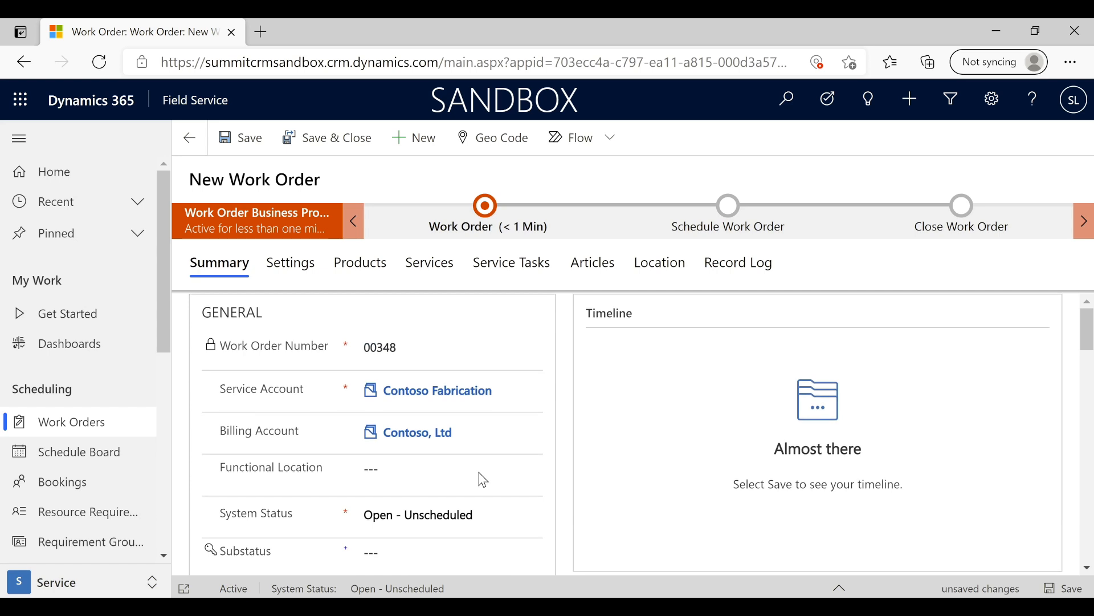
pyautogui.click(258, 145)
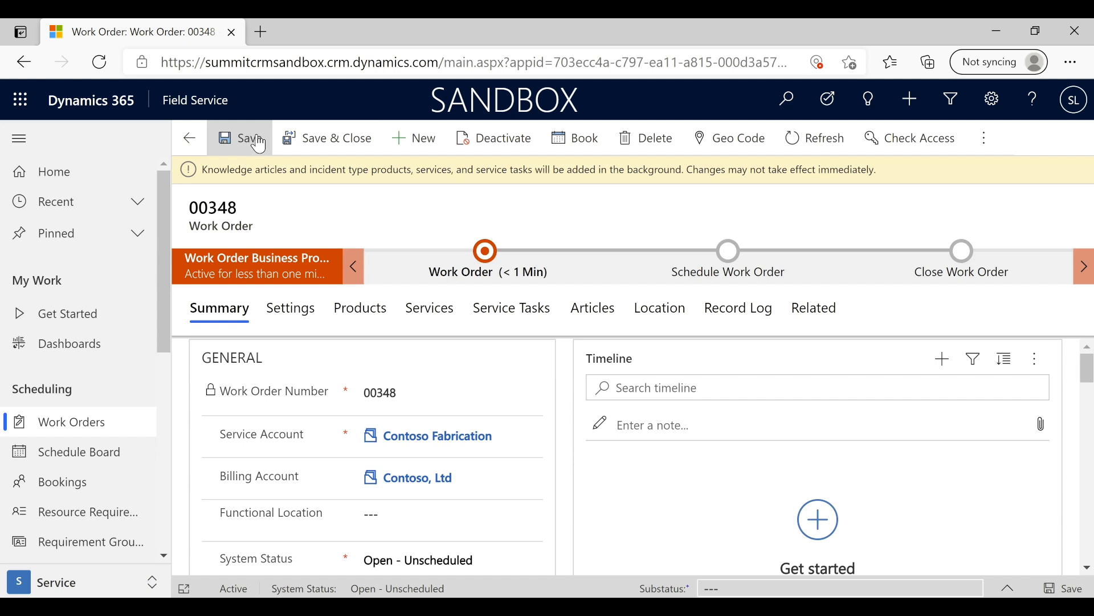
# Step: Examine the service tasks that the incident type added to the saved work order
pyautogui.click(521, 319)
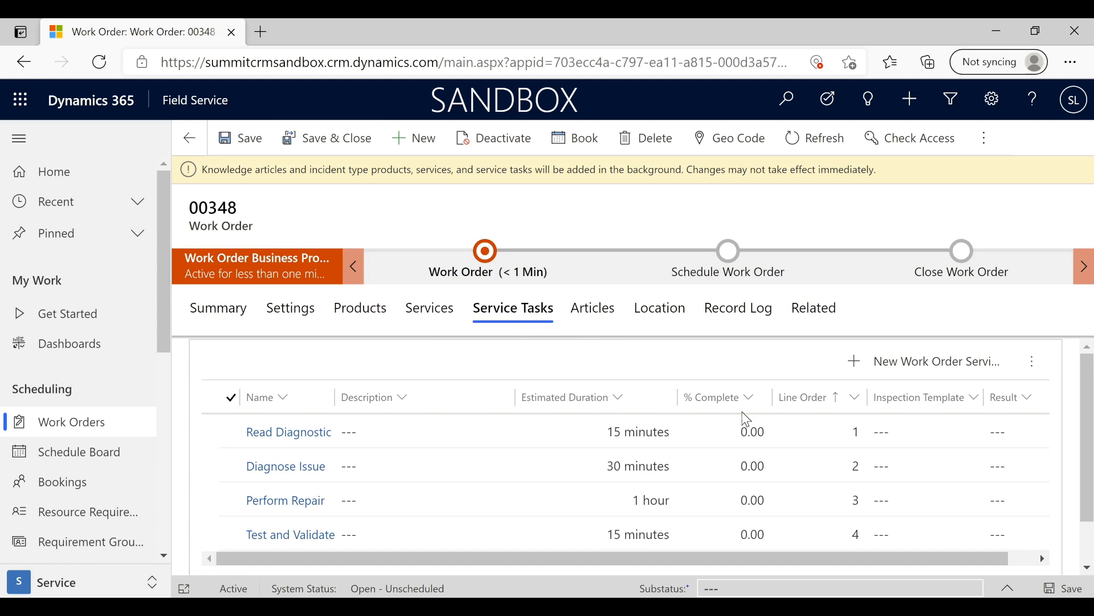
pyautogui.scroll(-1, 588, 459)
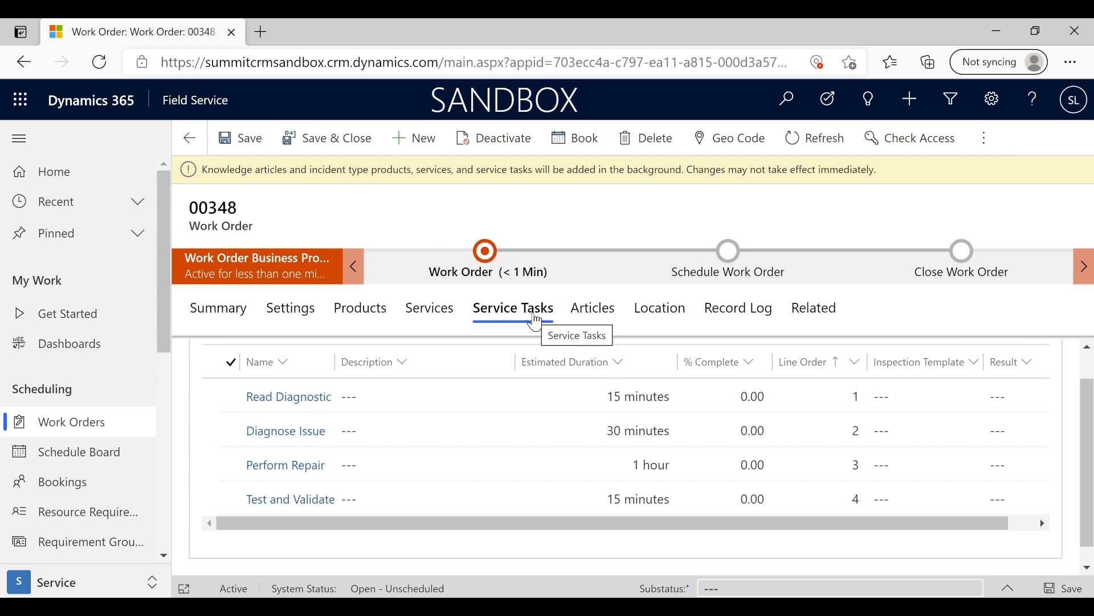
pyautogui.scroll(-1, 497, 439)
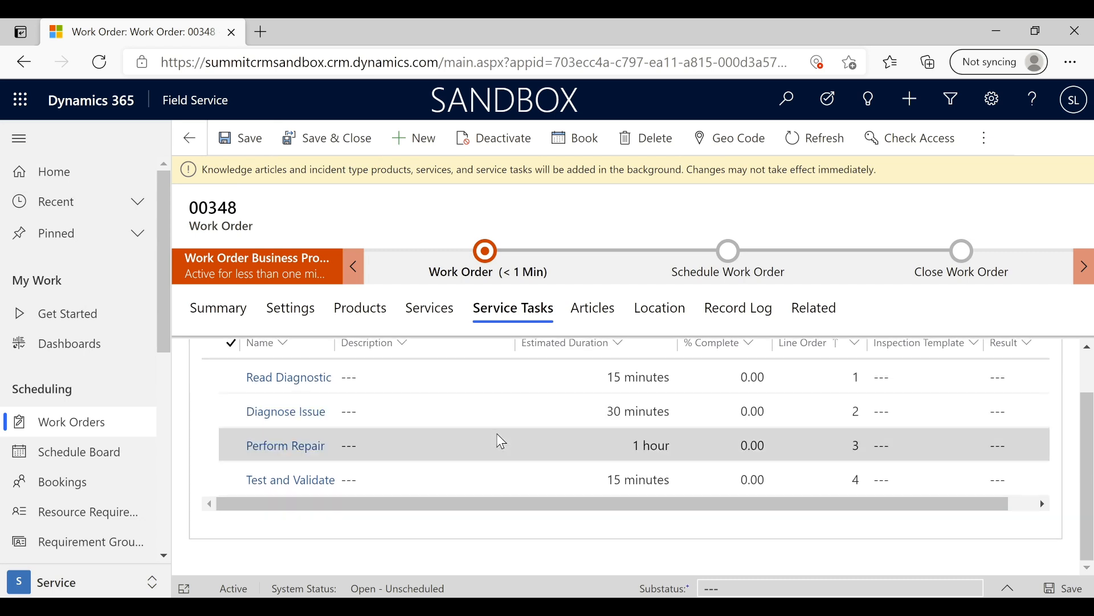
pyautogui.scroll(1, 501, 441)
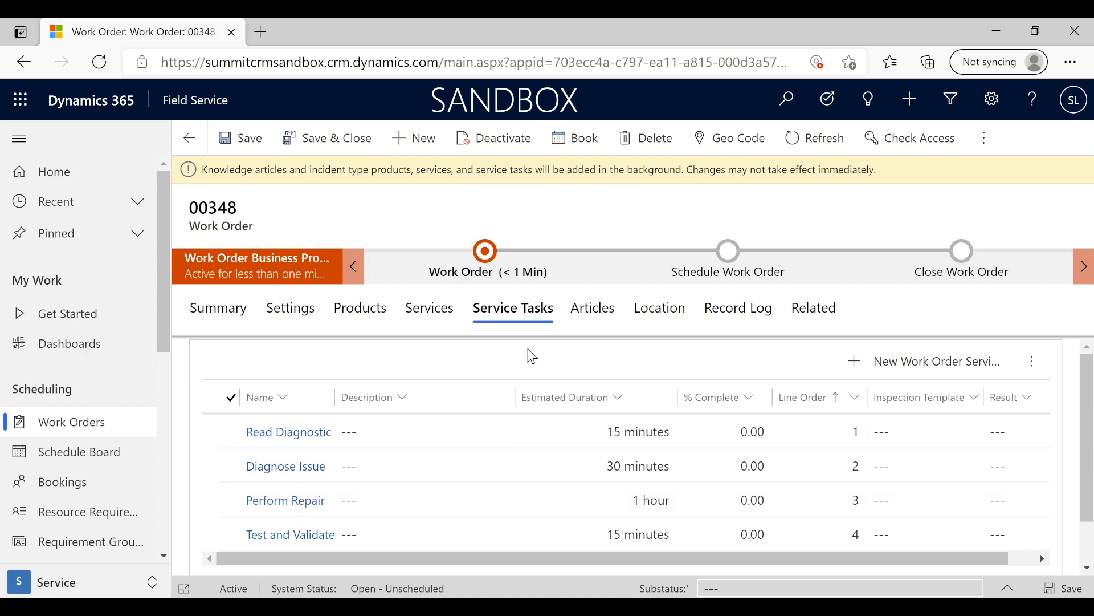
# Step: Check the work order's services and products, widening each list's Name column to read the full names
pyautogui.click(433, 310)
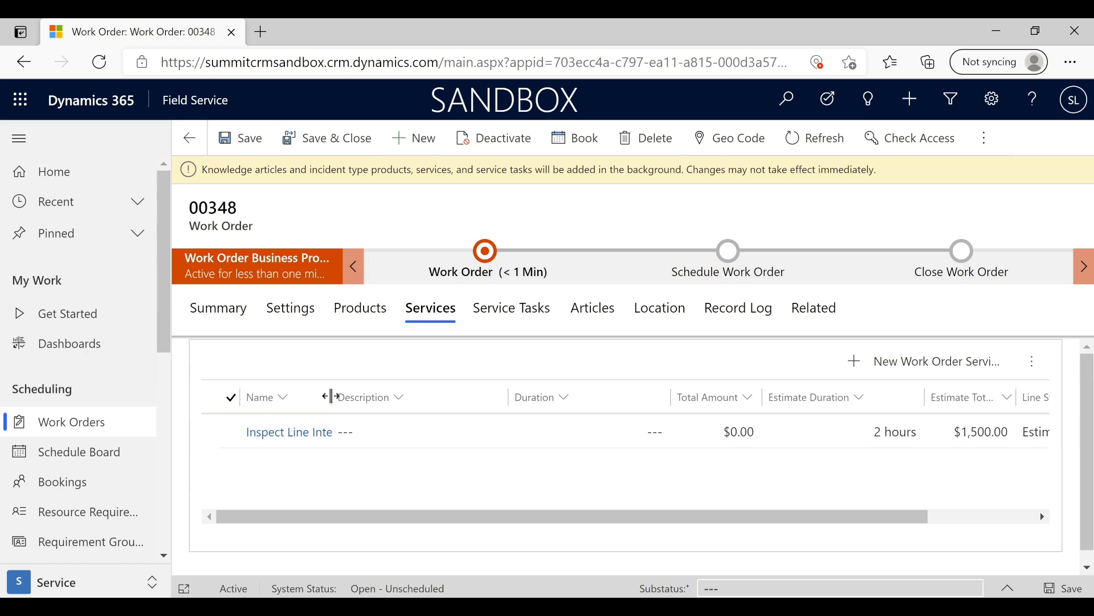
pyautogui.moveTo(329, 395); pyautogui.dragTo(462, 397)
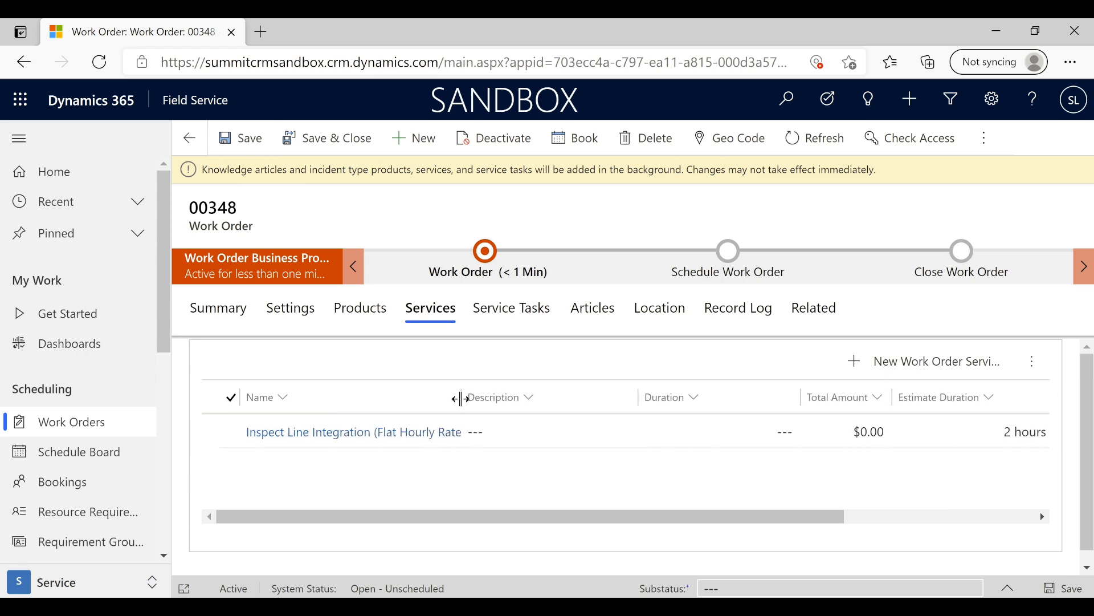
pyautogui.click(373, 313)
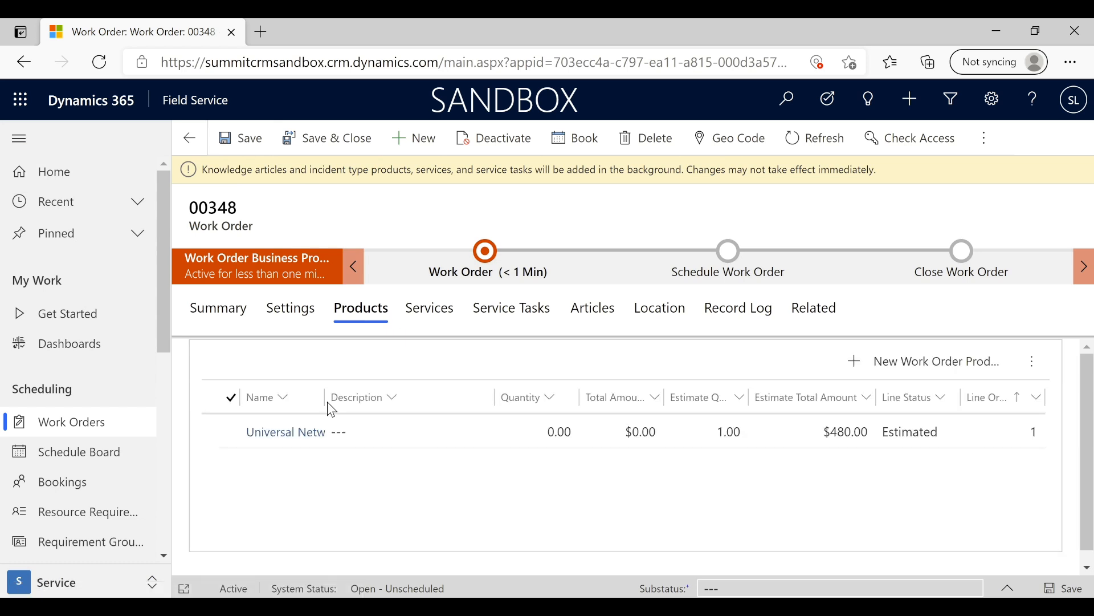
pyautogui.moveTo(322, 397); pyautogui.dragTo(445, 403)
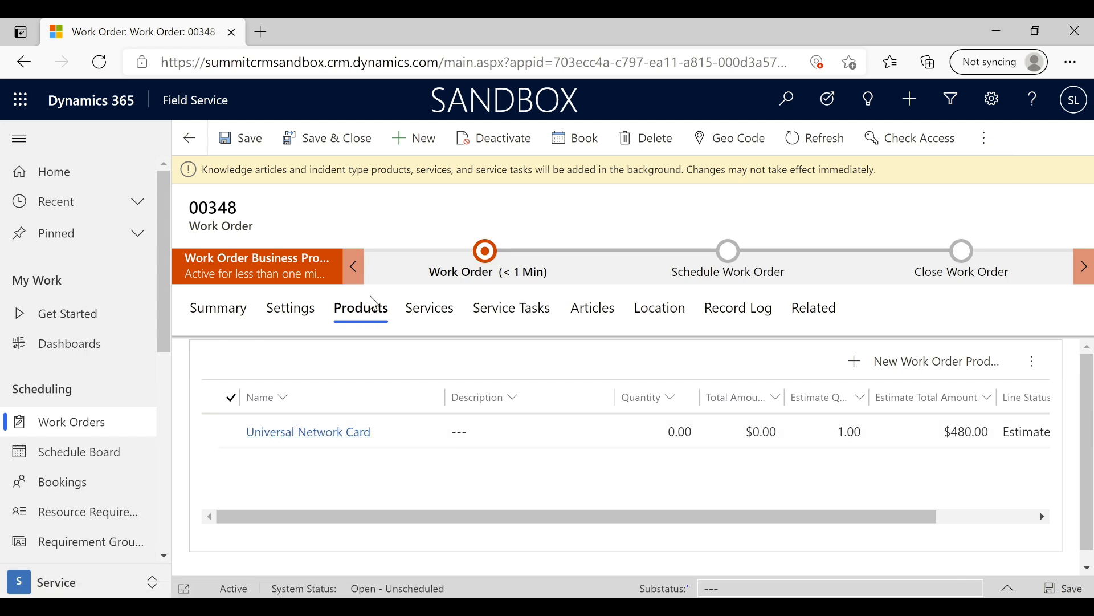
# Step: Return to the work order's summary and highlight the work order number in its heading
pyautogui.click(226, 310)
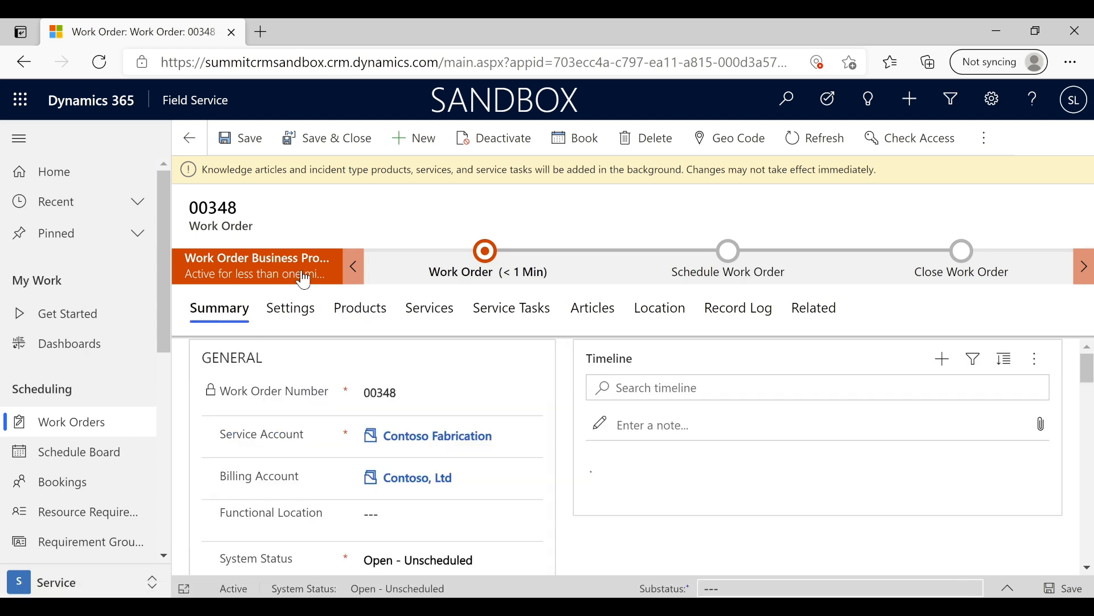
pyautogui.moveTo(239, 209); pyautogui.dragTo(186, 210)
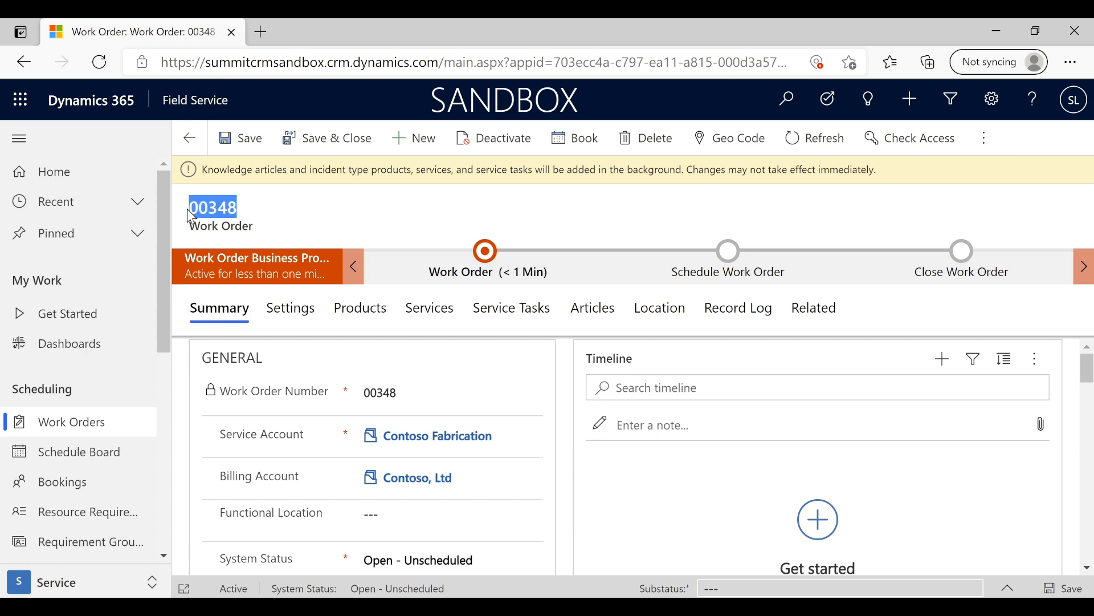
pyautogui.click(291, 206)
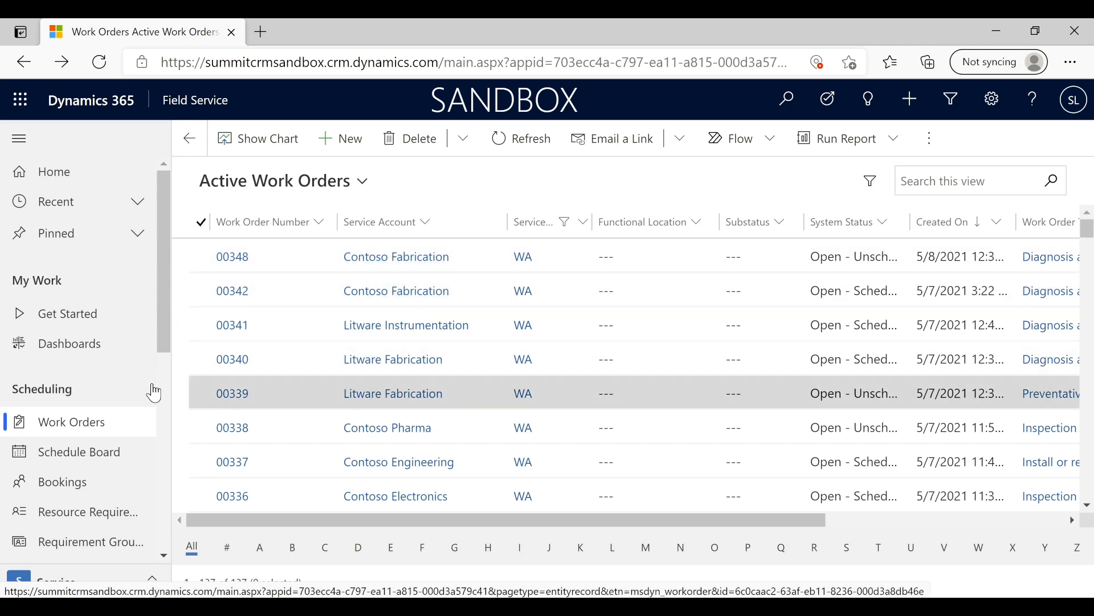
# Step: Open the Schedule Board and look through the technicians and their existing bookings in the hourly view
pyautogui.moveTo(165, 341); pyautogui.dragTo(161, 410)
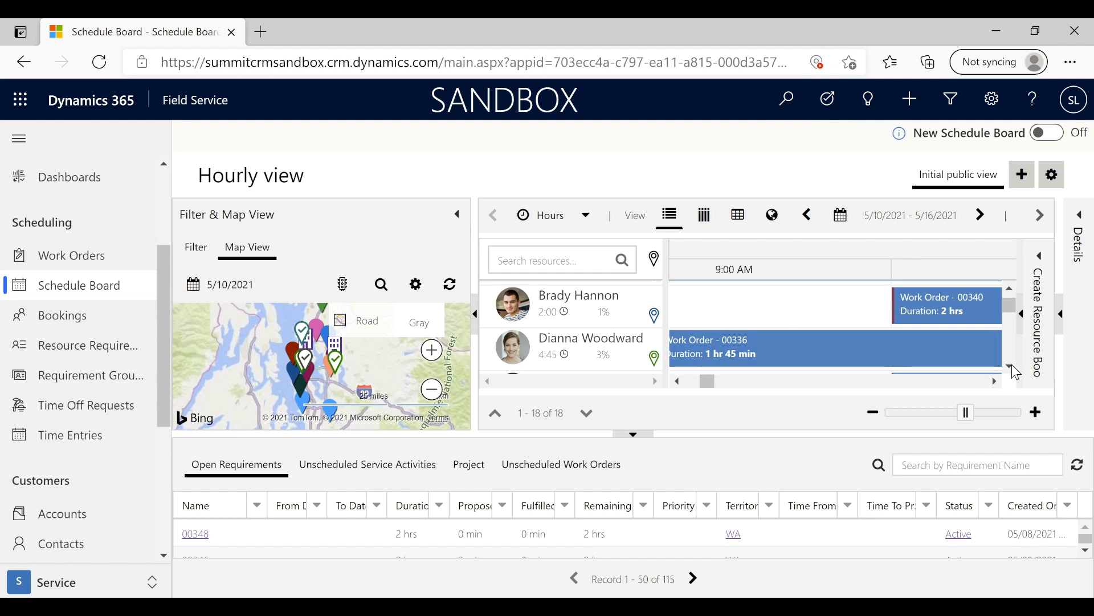
pyautogui.click(678, 381)
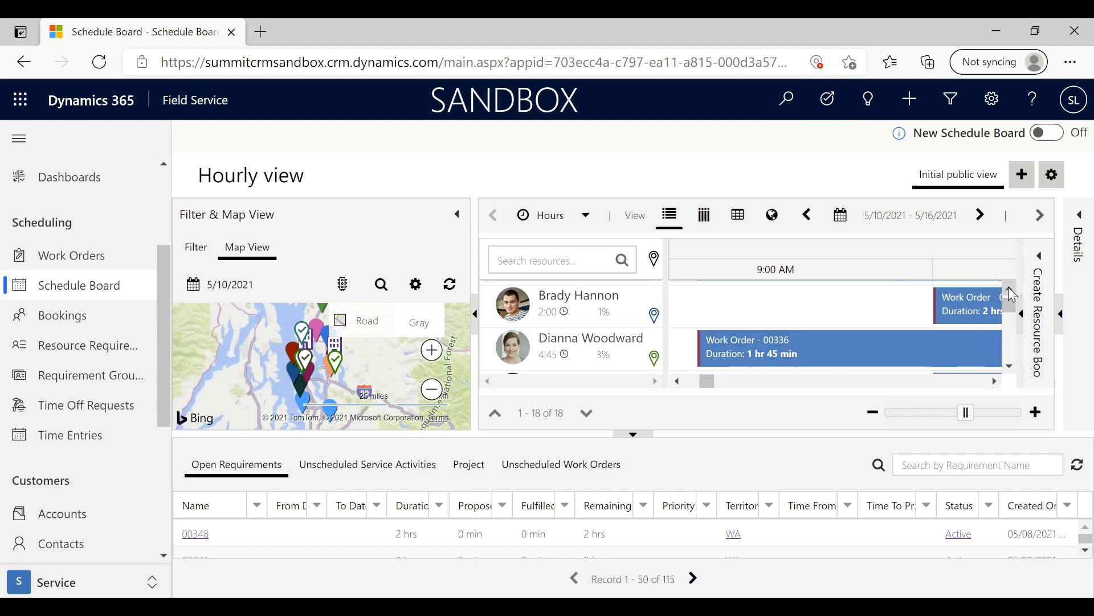
pyautogui.click(1011, 368)
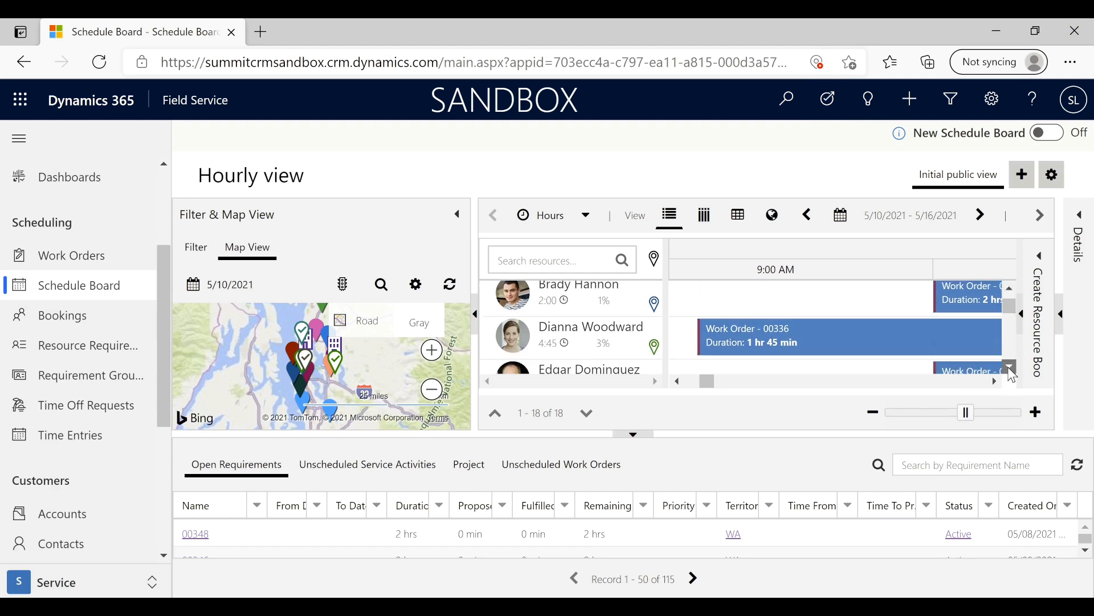
pyautogui.scroll(-5, 1013, 374)
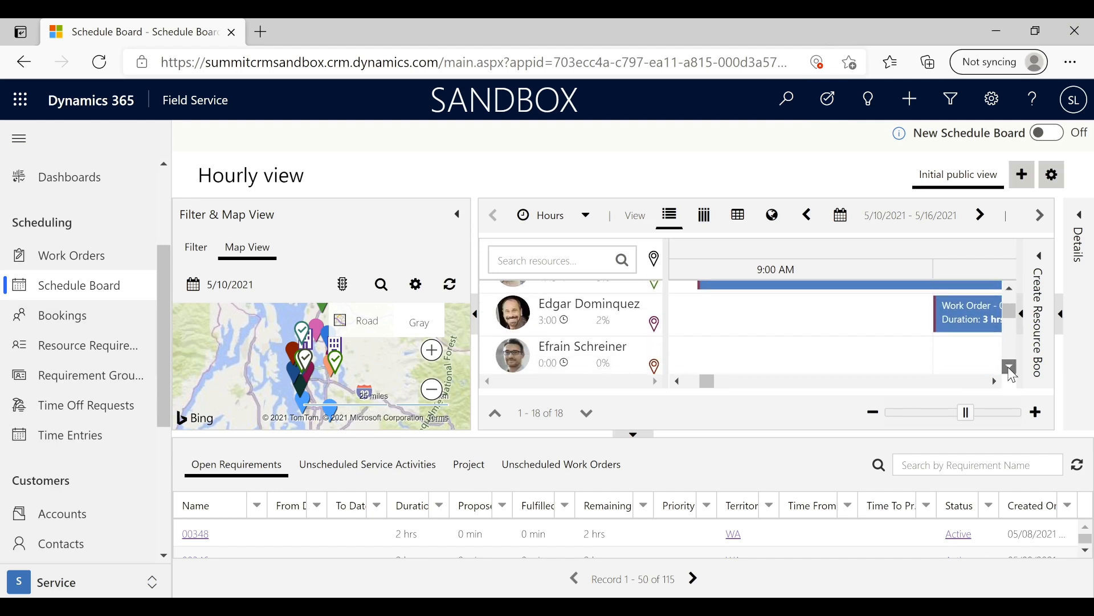
pyautogui.scroll(-3, 1013, 374)
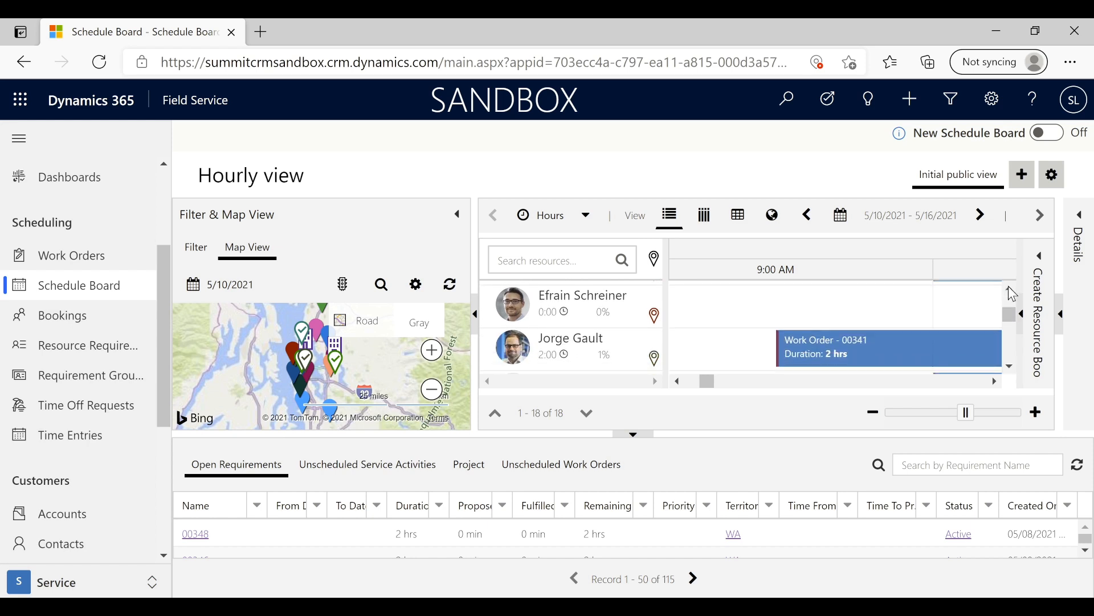
pyautogui.click(1010, 289)
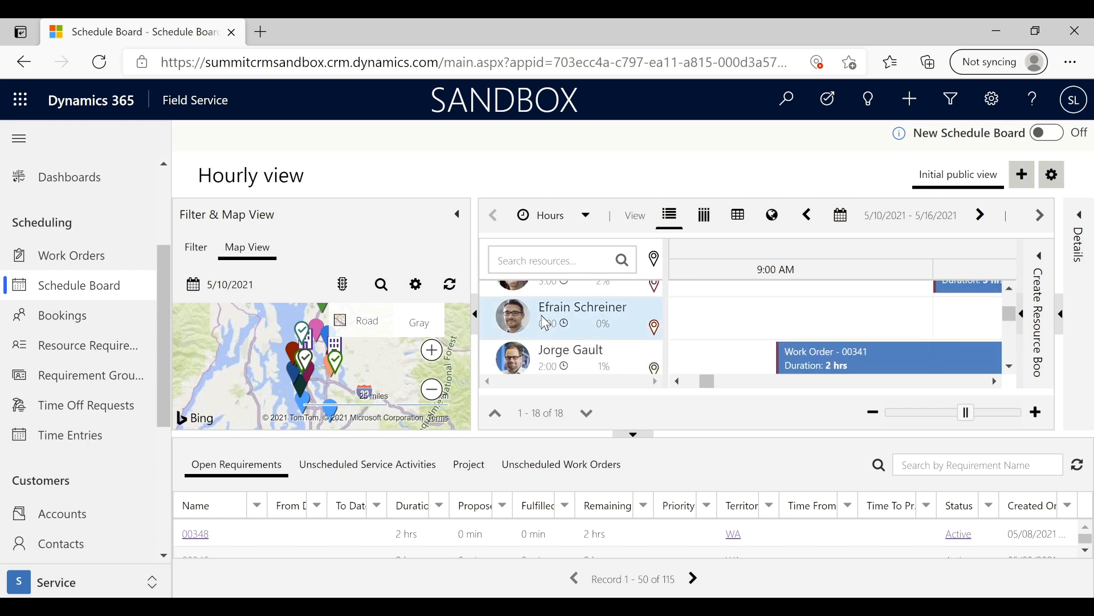
# Step: Examine the technicians' availability on the hourly timeline between 9:00 and 11:00 AM
pyautogui.click(996, 382)
pyautogui.click(996, 382)
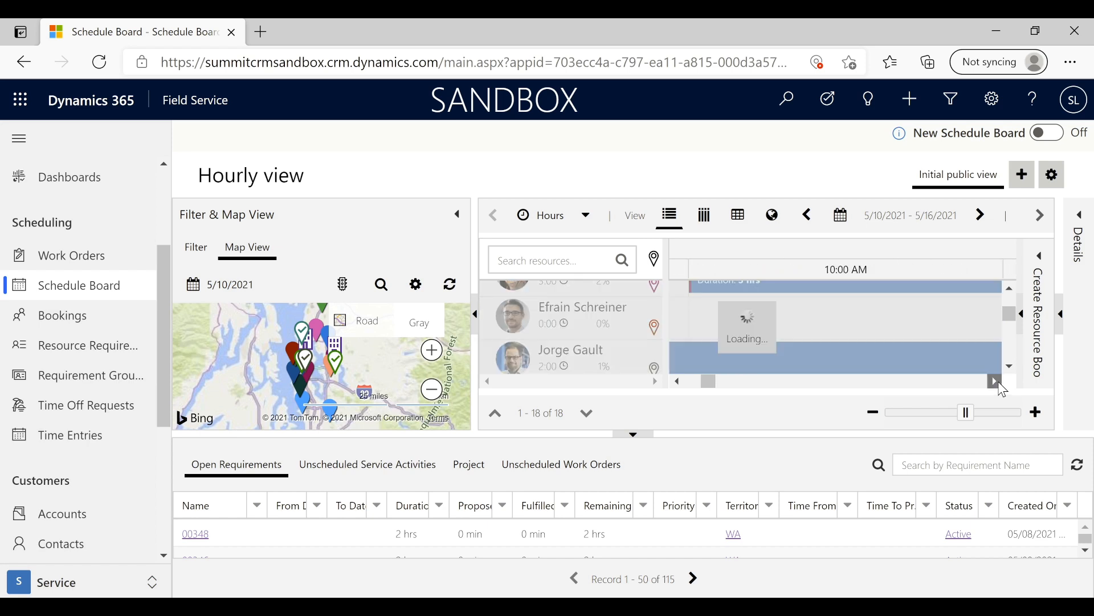
pyautogui.click(997, 382)
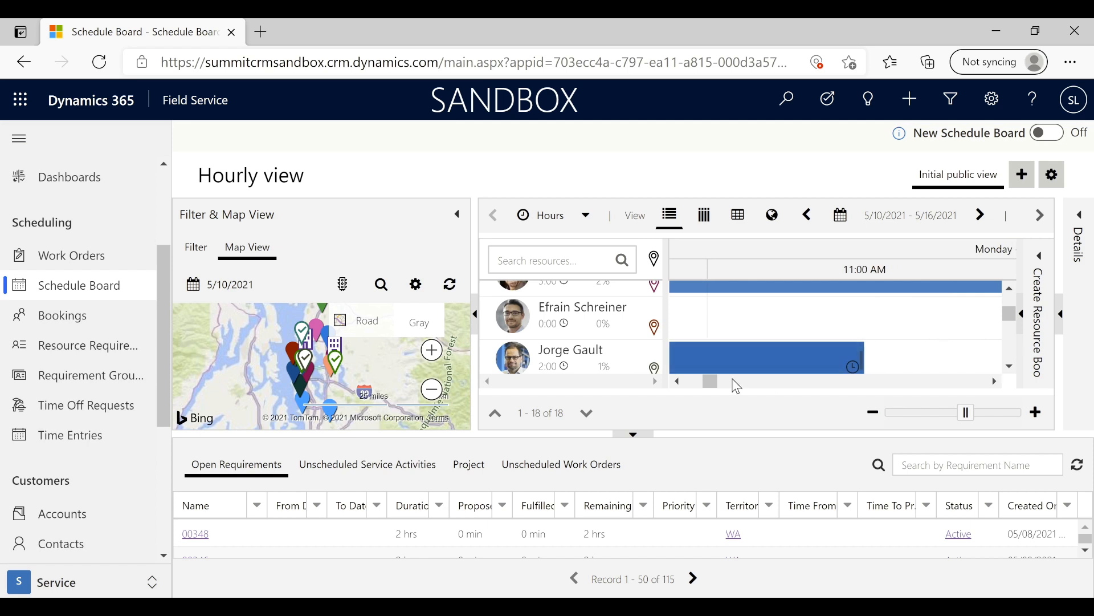
pyautogui.click(678, 382)
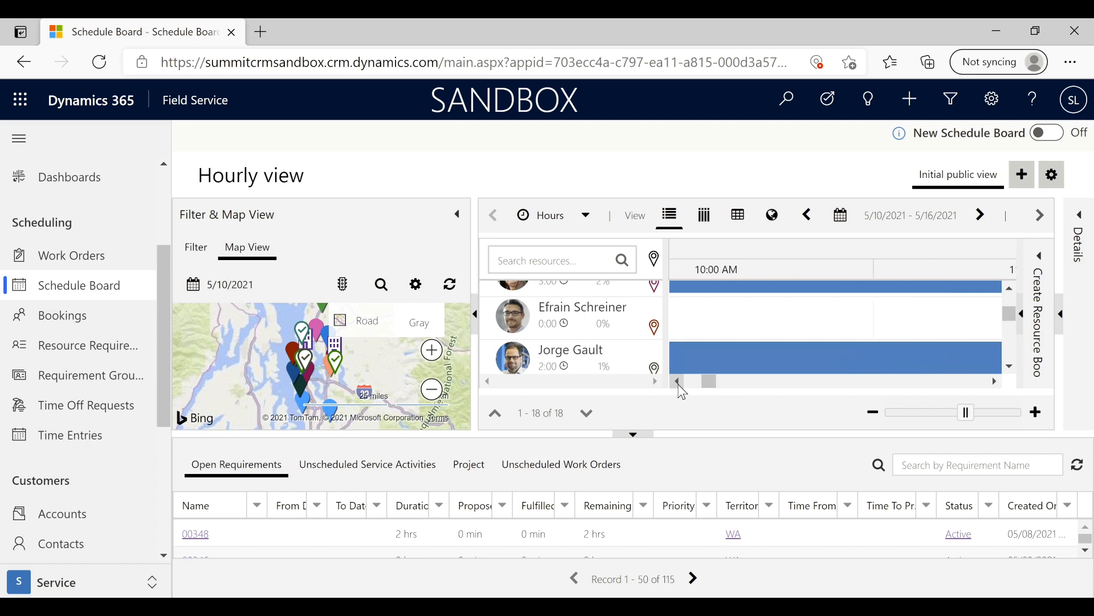
pyautogui.click(678, 385)
pyautogui.click(678, 386)
pyautogui.click(678, 385)
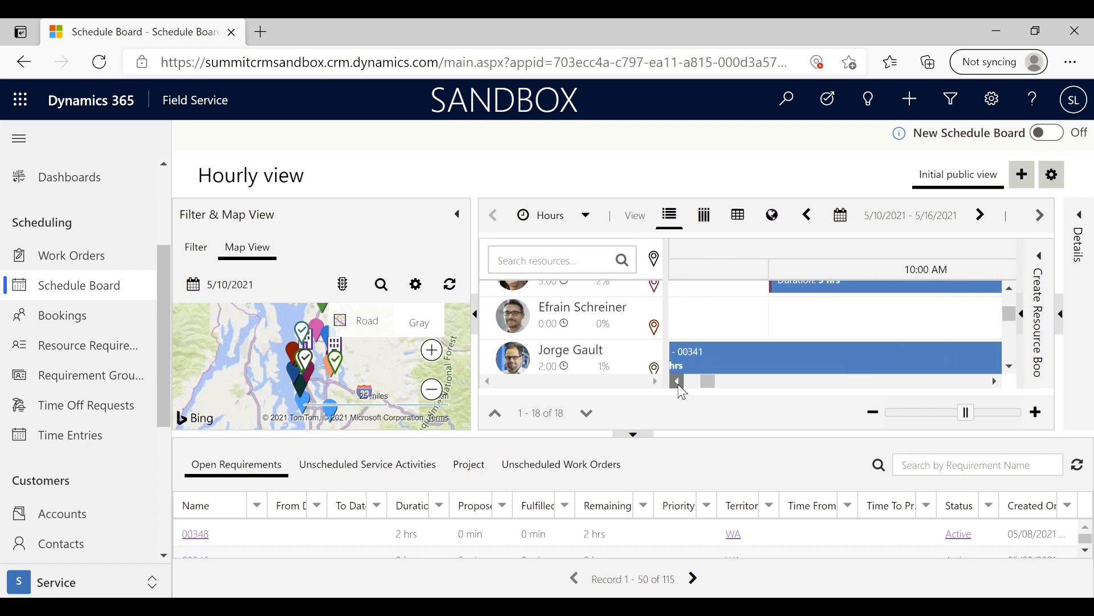
pyautogui.click(679, 382)
pyautogui.click(678, 381)
pyautogui.click(679, 382)
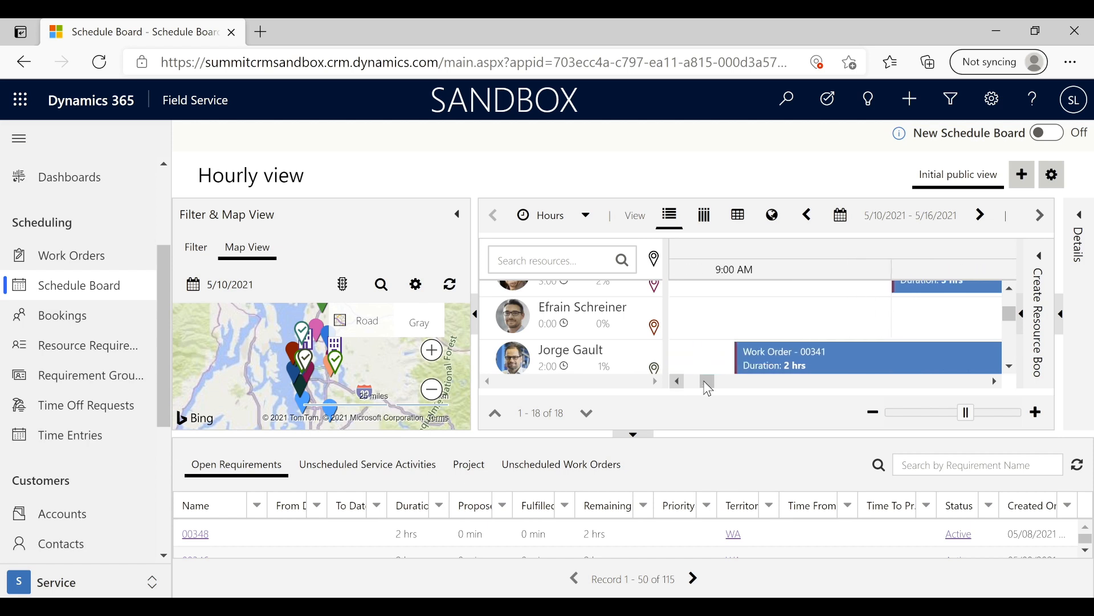
# Step: Book the new Contoso Fabrication requirement for the free technician above the Litware Instrumentation booking, starting 05/10/2021 at 9:30 AM
pyautogui.click(965, 363)
pyautogui.click(995, 382)
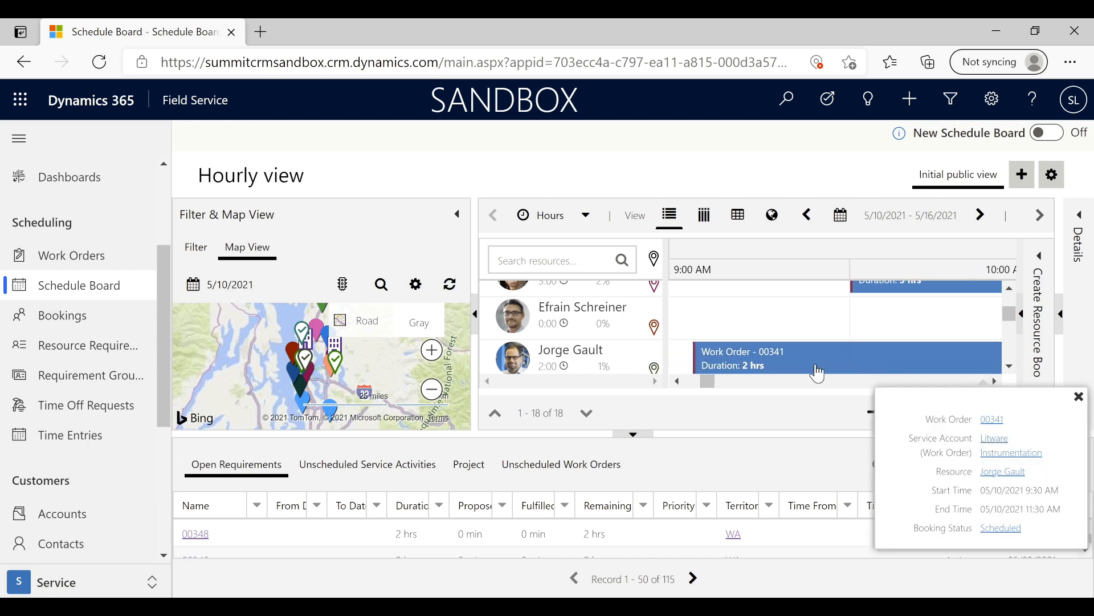
pyautogui.click(632, 439)
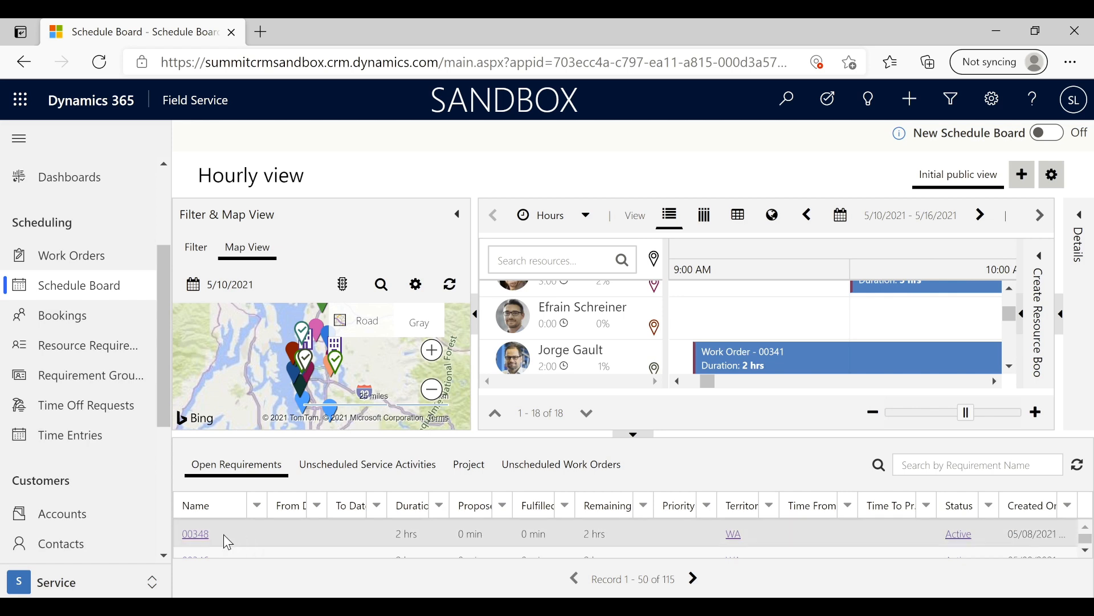
pyautogui.moveTo(223, 534)
pyautogui.mouseDown()
pyautogui.moveTo(533, 435)
pyautogui.moveTo(754, 324)
pyautogui.moveTo(757, 304)
pyautogui.mouseUp()
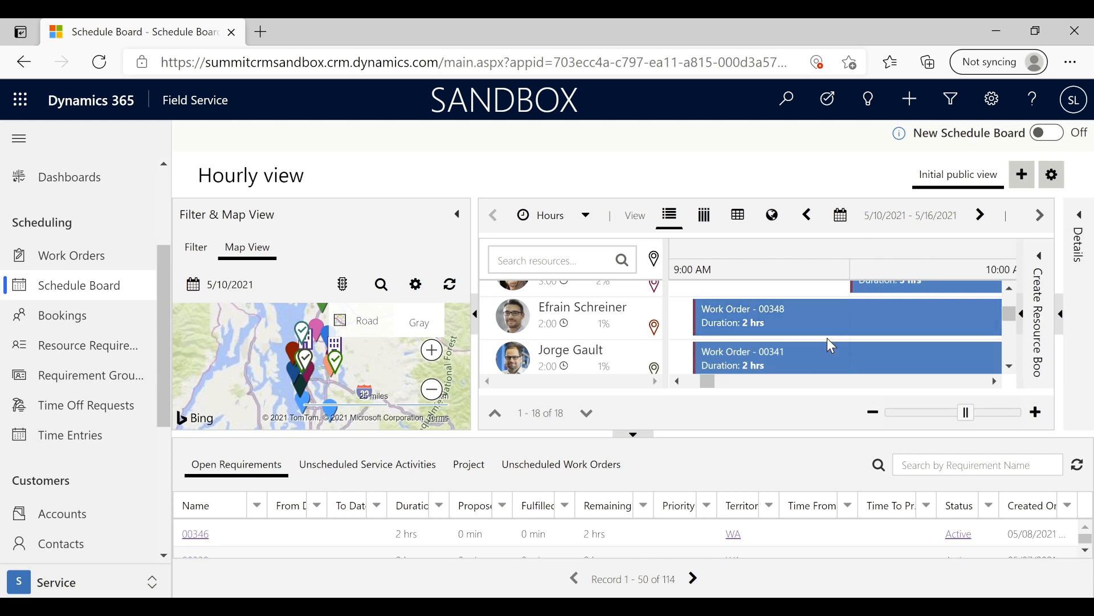
# Step: Inspect the booking details and statuses of the Contoso Fabrication, Litware Instrumentation and Contoso Assembly work orders on the board
pyautogui.moveTo(843, 326)
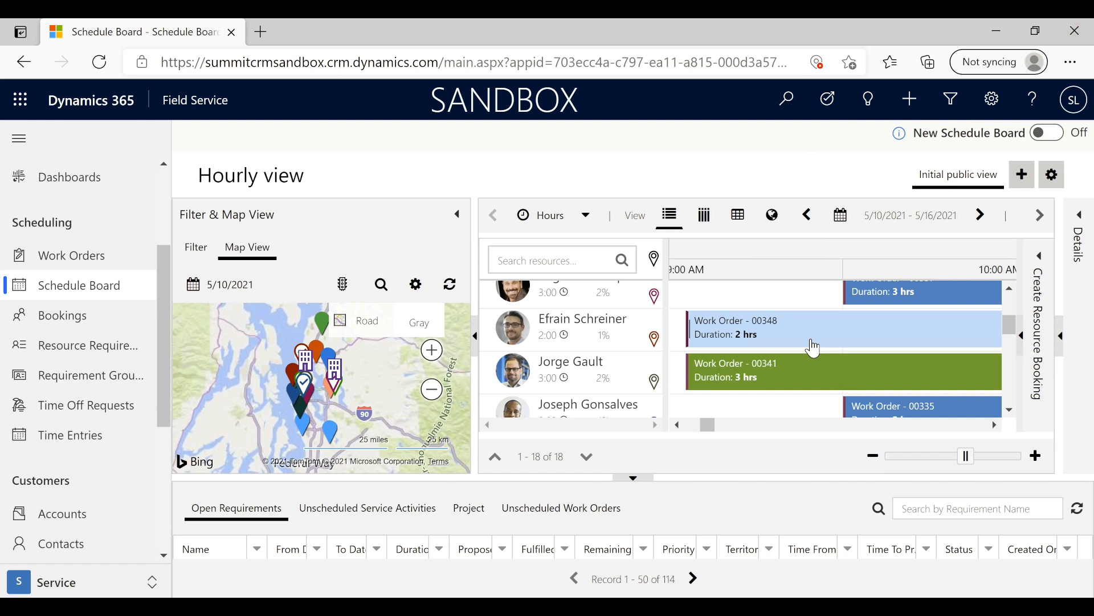
pyautogui.moveTo(812, 341)
pyautogui.click(814, 336)
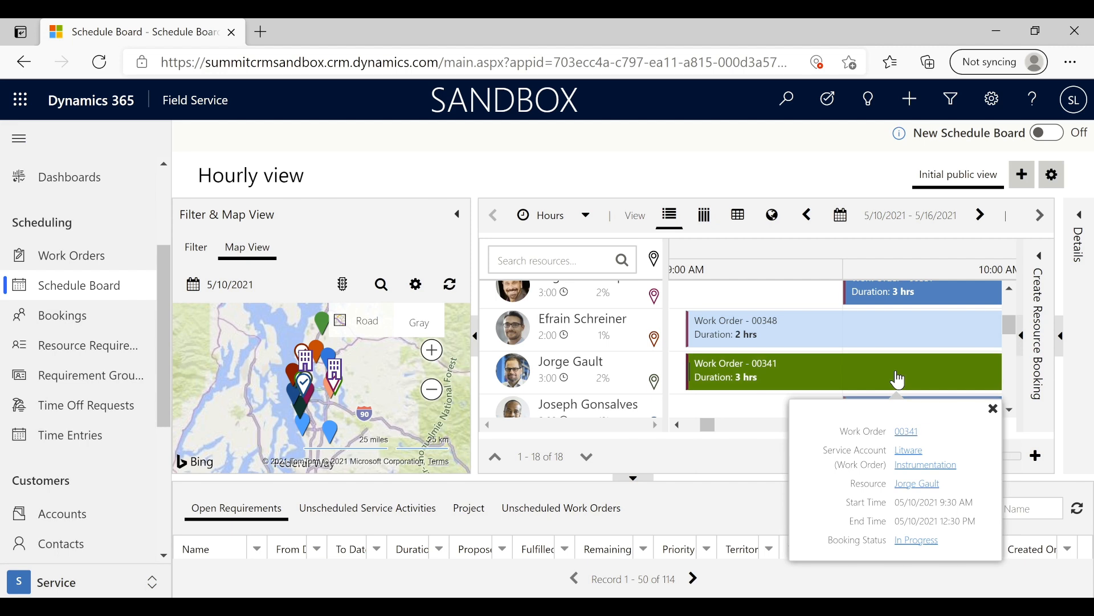
pyautogui.click(855, 329)
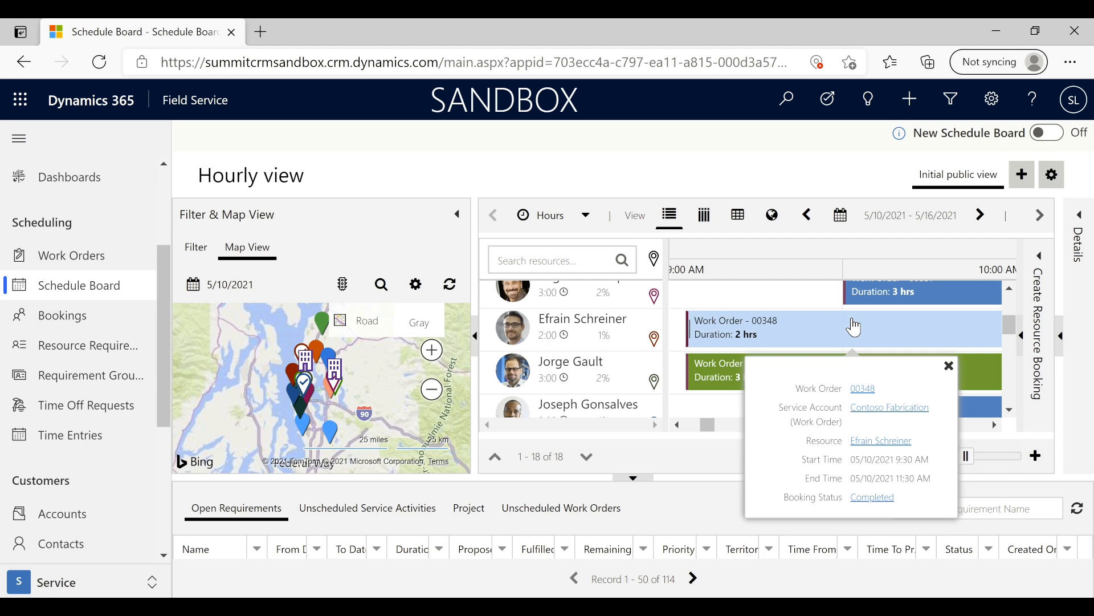
pyautogui.click(854, 326)
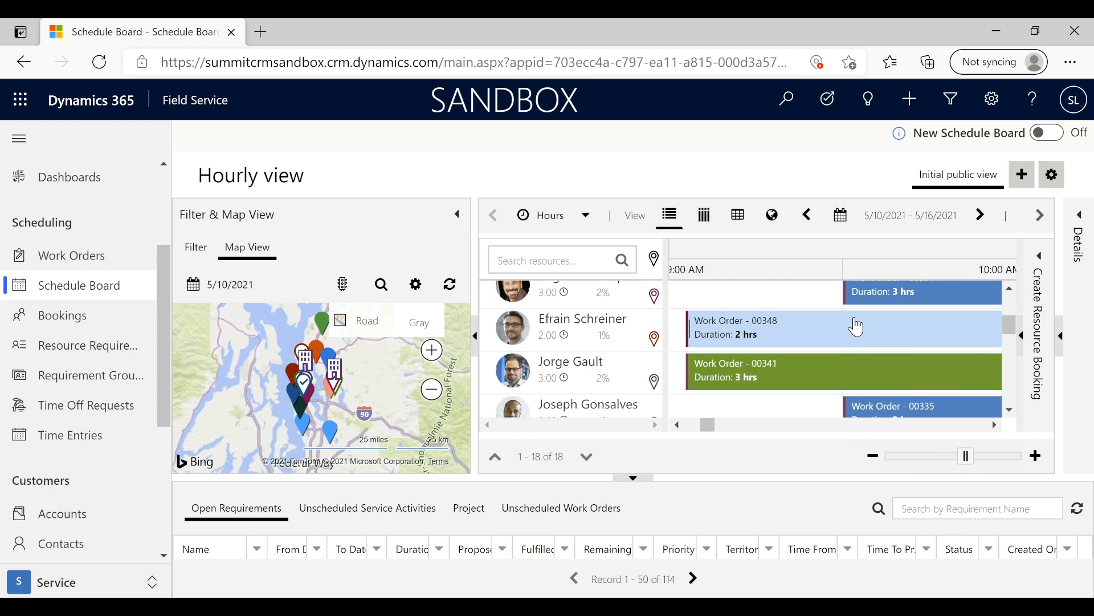
pyautogui.click(884, 413)
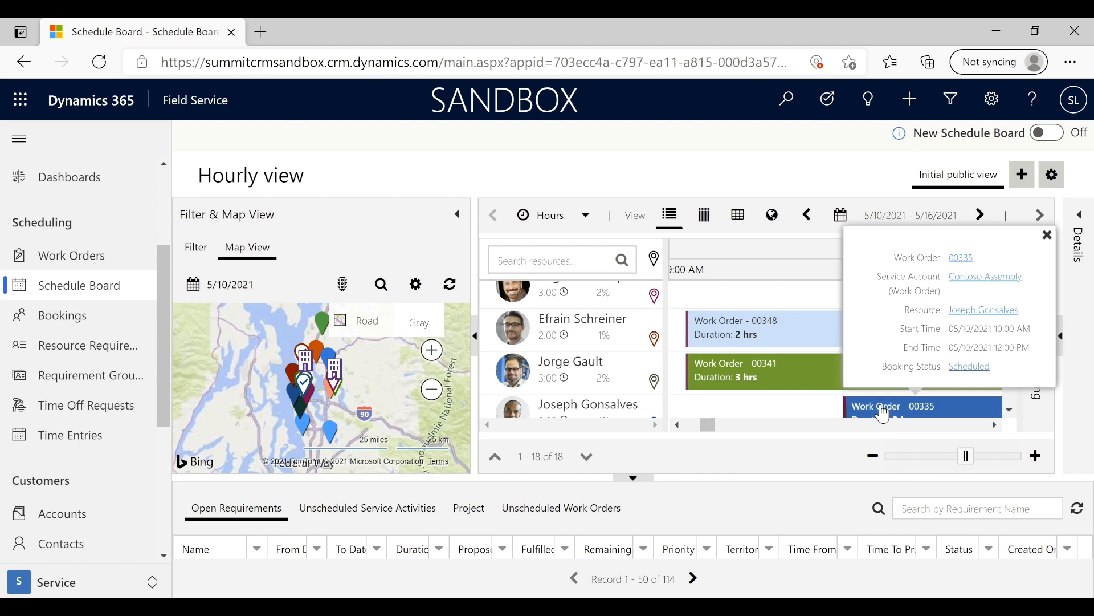
# Step: Open the completed Contoso Fabrication work order and review its service tasks and services
pyautogui.click(87, 261)
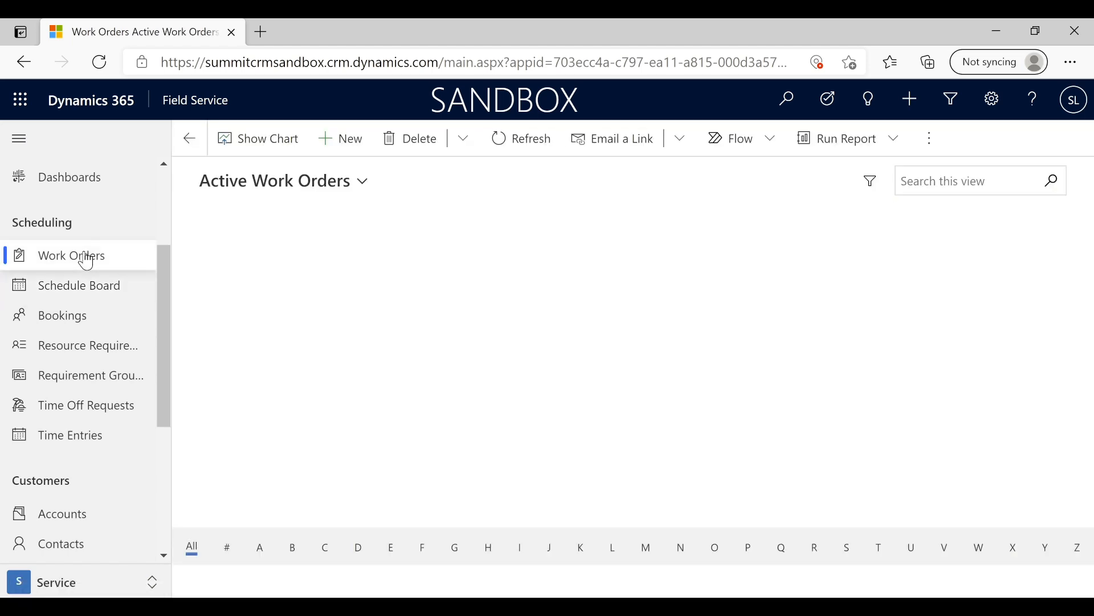
pyautogui.click(236, 257)
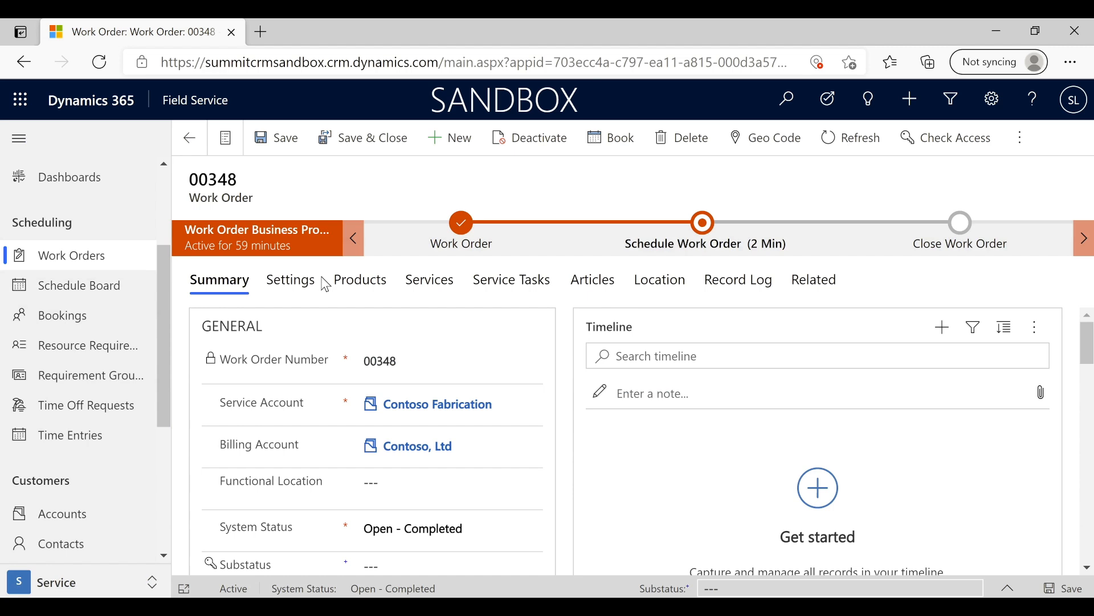
pyautogui.click(505, 291)
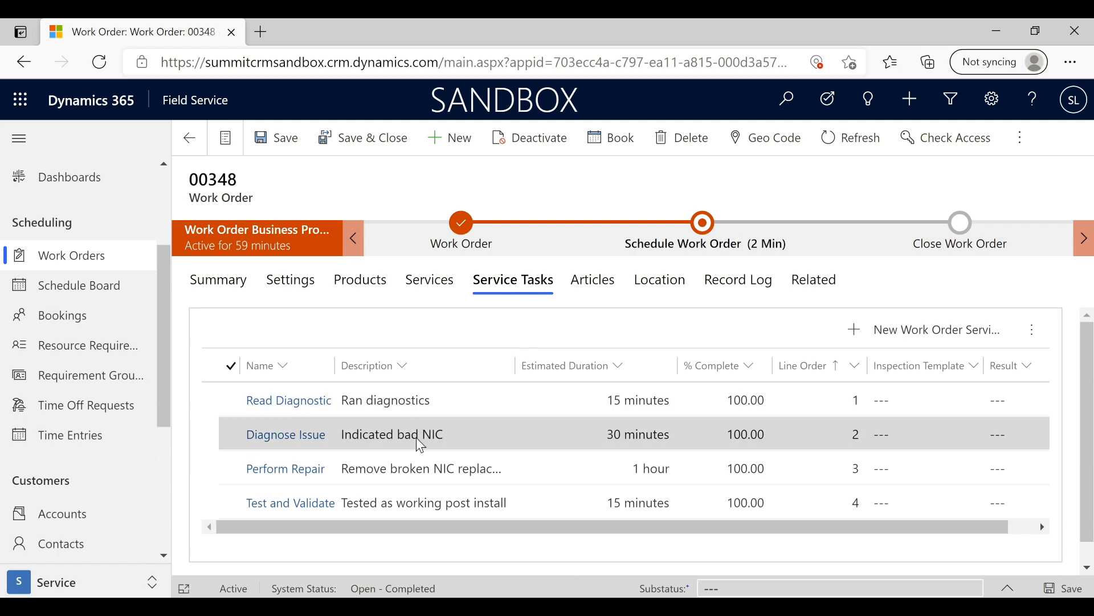
pyautogui.scroll(-1, 422, 447)
pyautogui.scroll(-1, 422, 449)
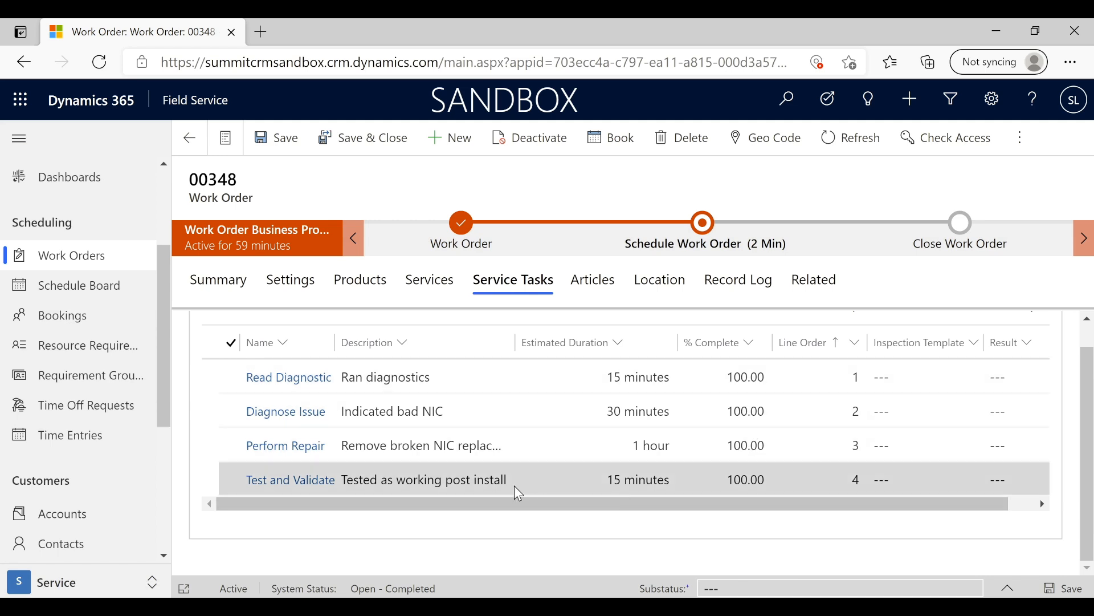
pyautogui.click(428, 281)
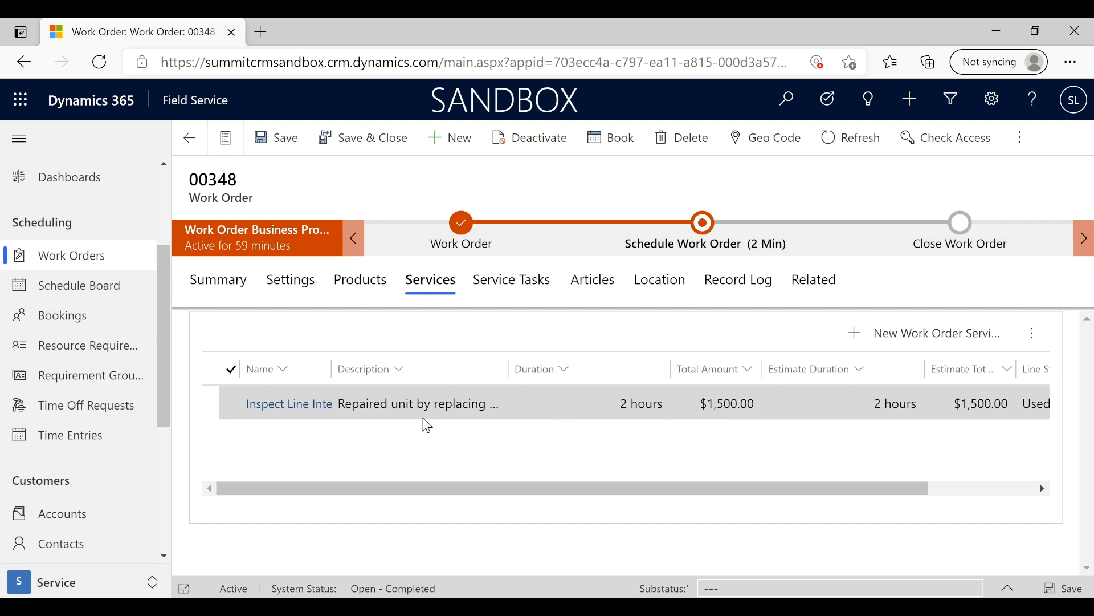
pyautogui.moveTo(744, 493); pyautogui.dragTo(593, 489)
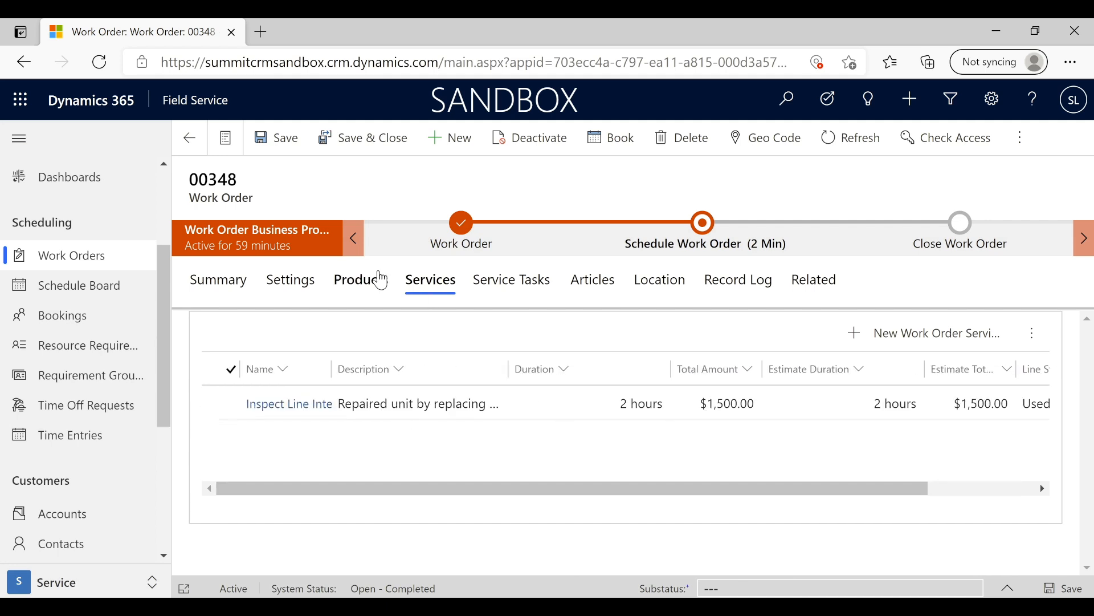
# Step: Review the work order's Universal Network Card product record, including its line status, warehouse and description, and save and close it
pyautogui.click(373, 285)
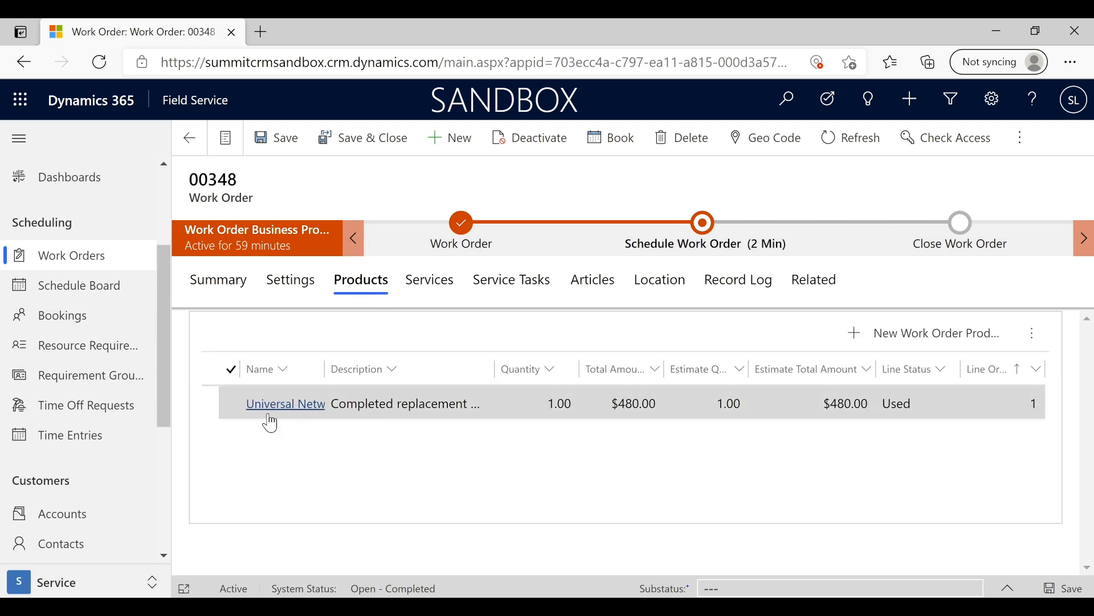
pyautogui.click(223, 408)
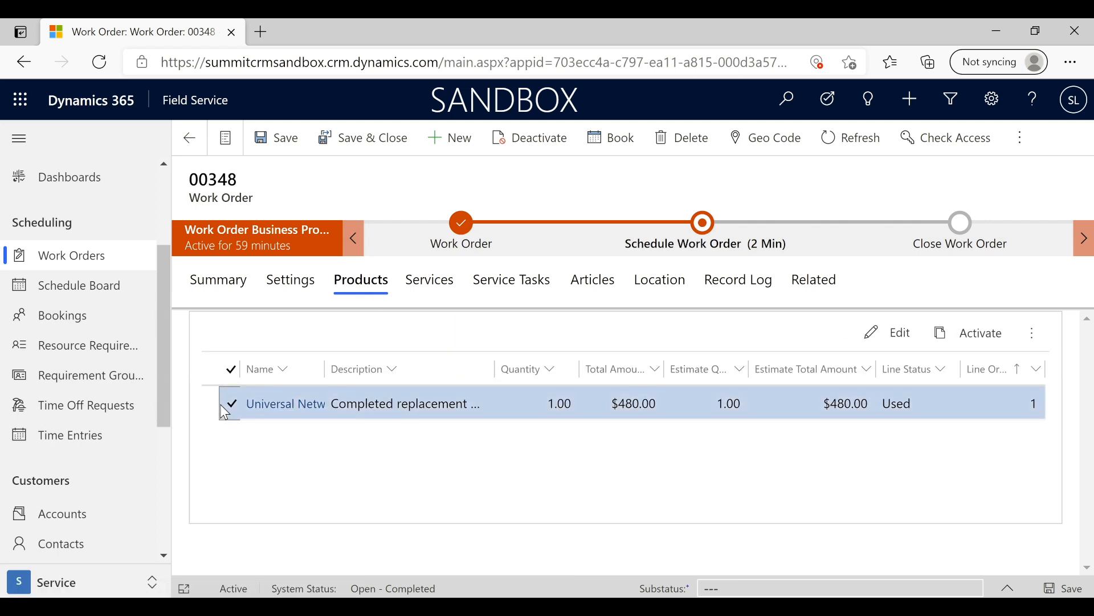
pyautogui.click(895, 332)
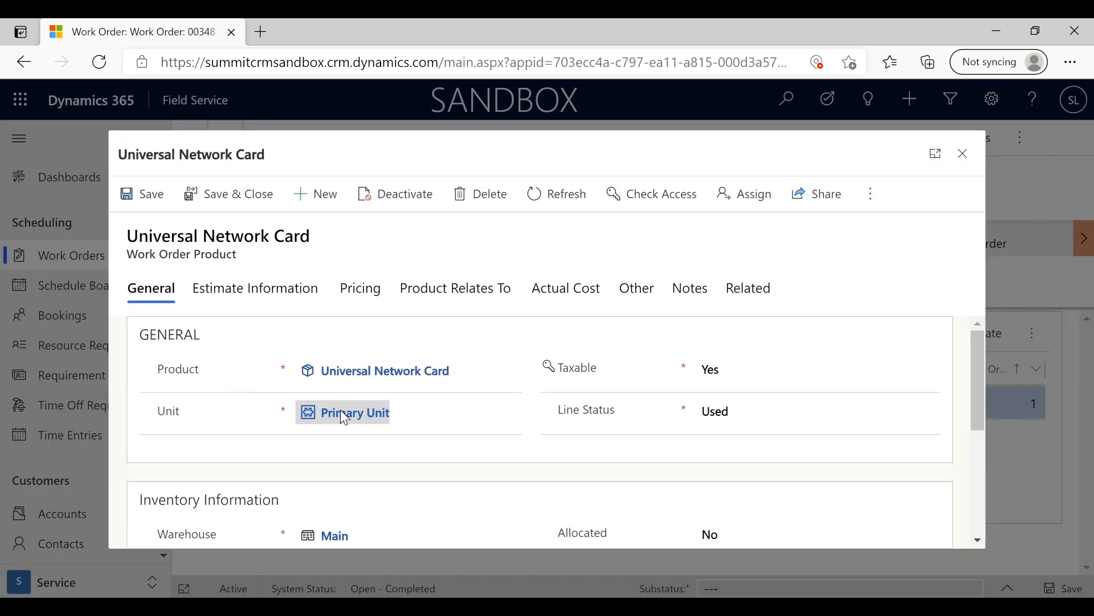
pyautogui.scroll(-1, 445, 452)
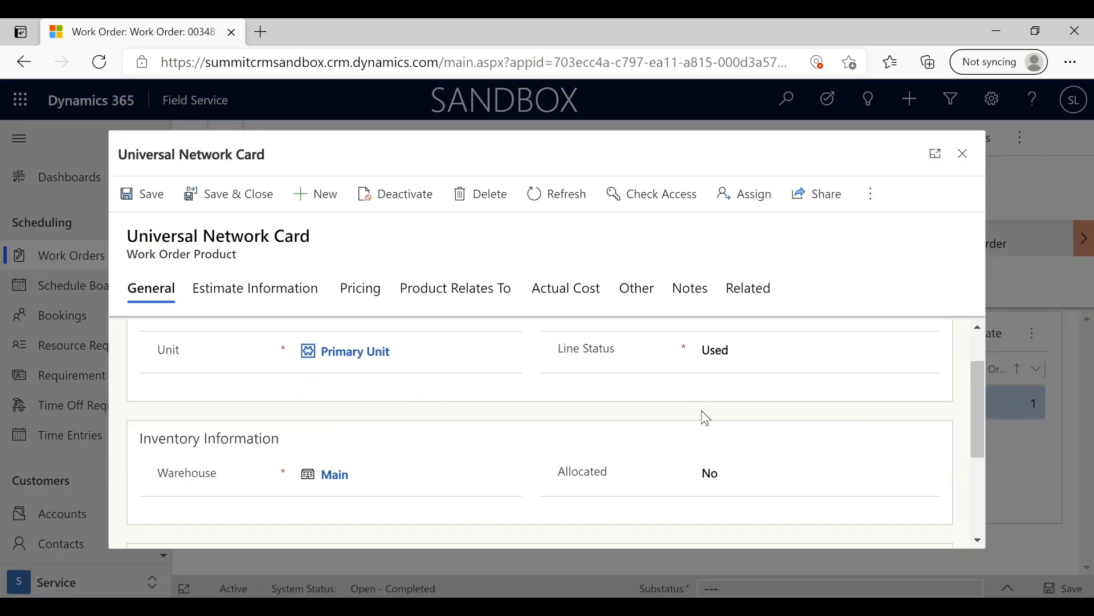
pyautogui.scroll(-1, 396, 450)
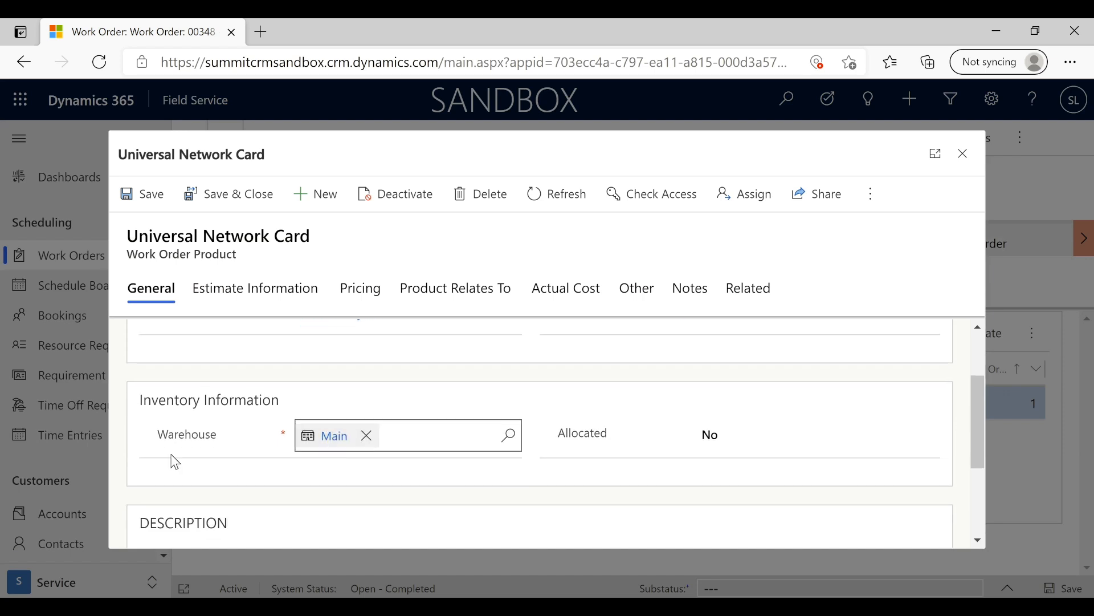
pyautogui.scroll(-2, 170, 455)
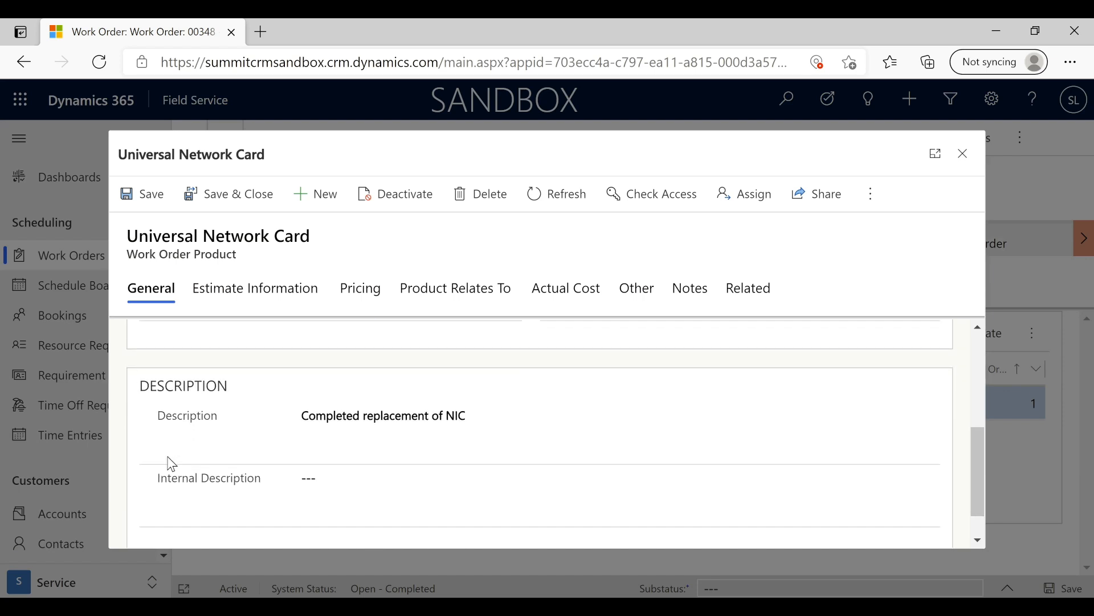
pyautogui.scroll(5, 169, 456)
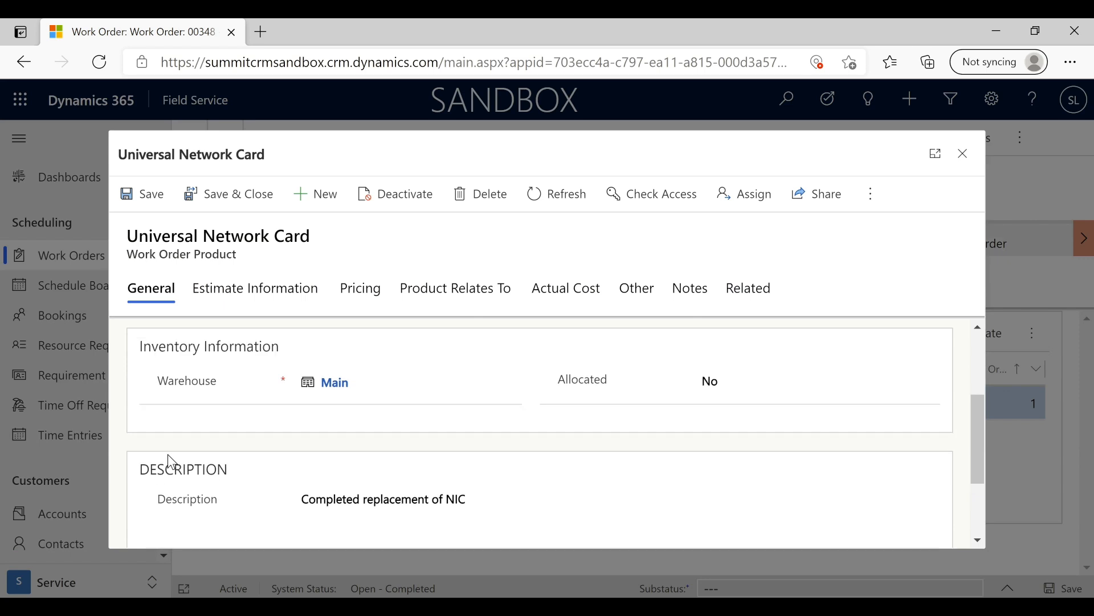
pyautogui.click(232, 192)
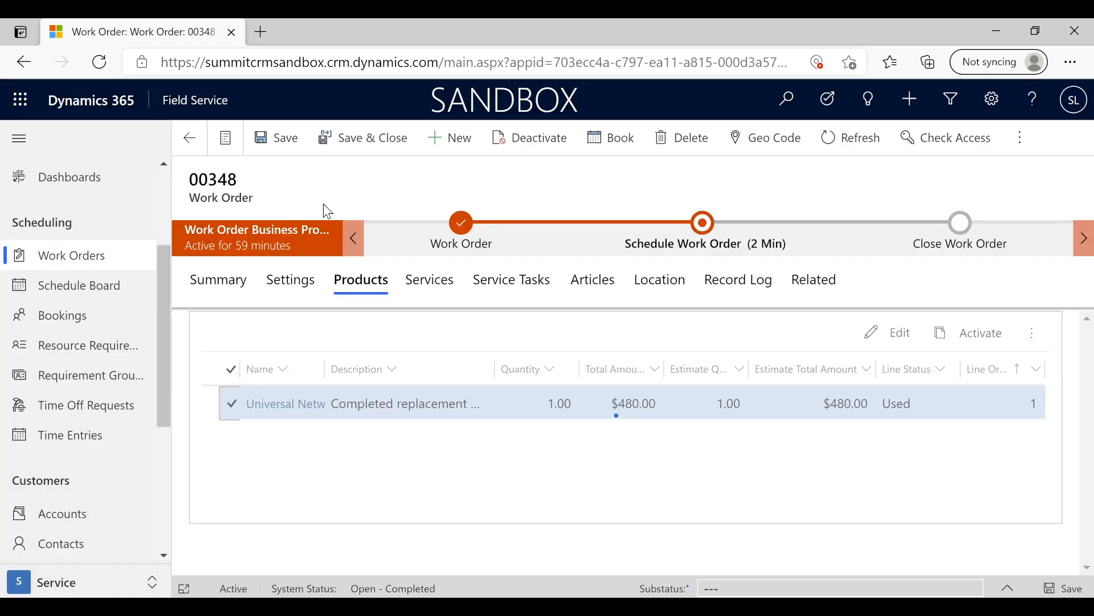
# Step: Advance the work order's business process to the Close Work Order stage and open that stage's System Status options
pyautogui.click(219, 283)
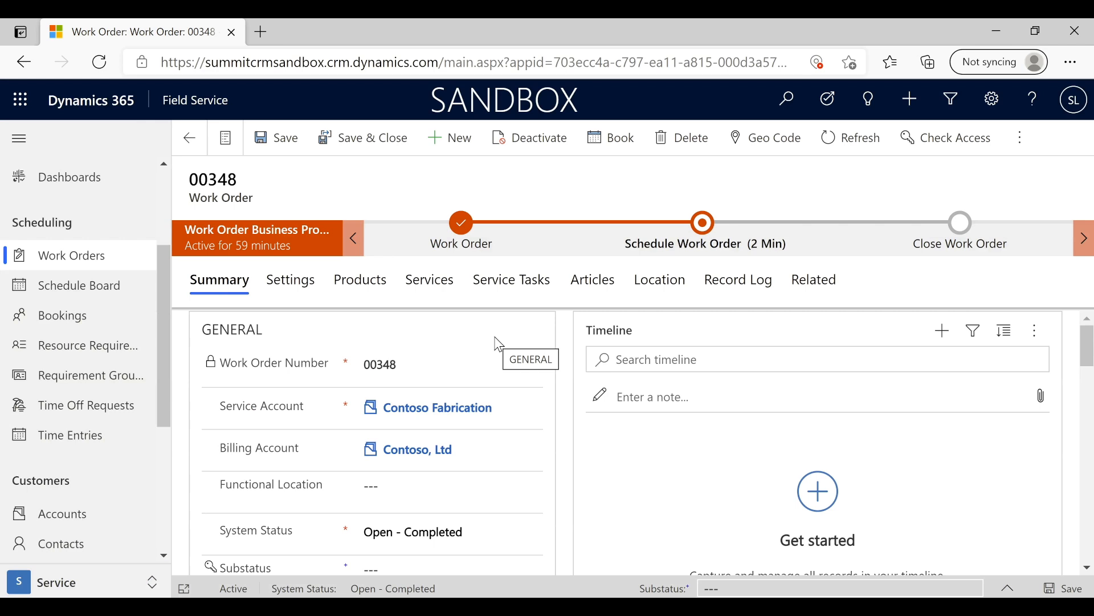
pyautogui.click(705, 233)
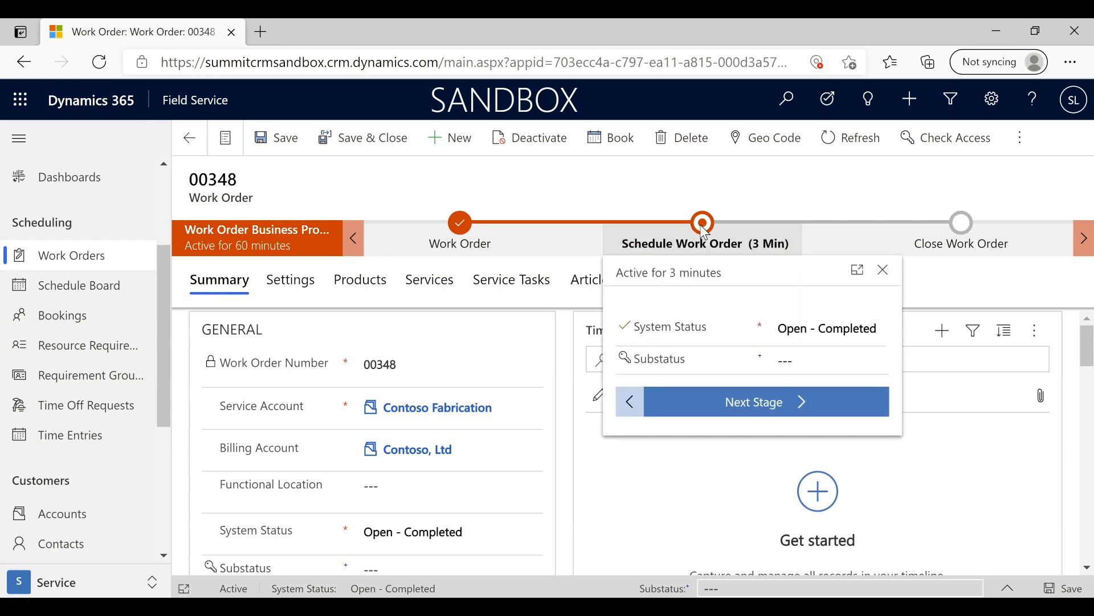
pyautogui.click(765, 399)
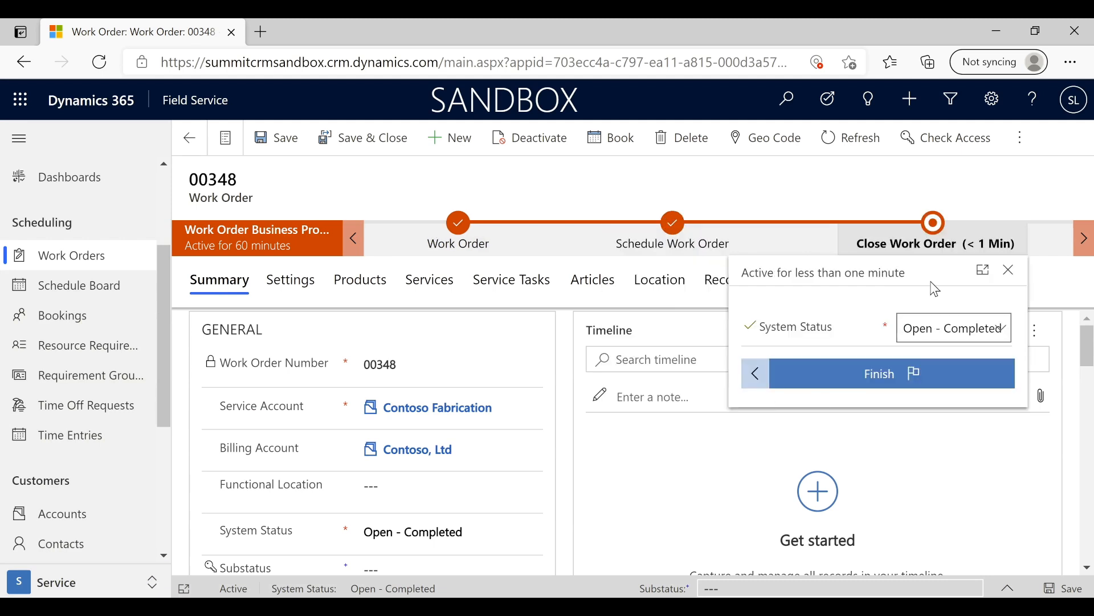
pyautogui.click(1001, 330)
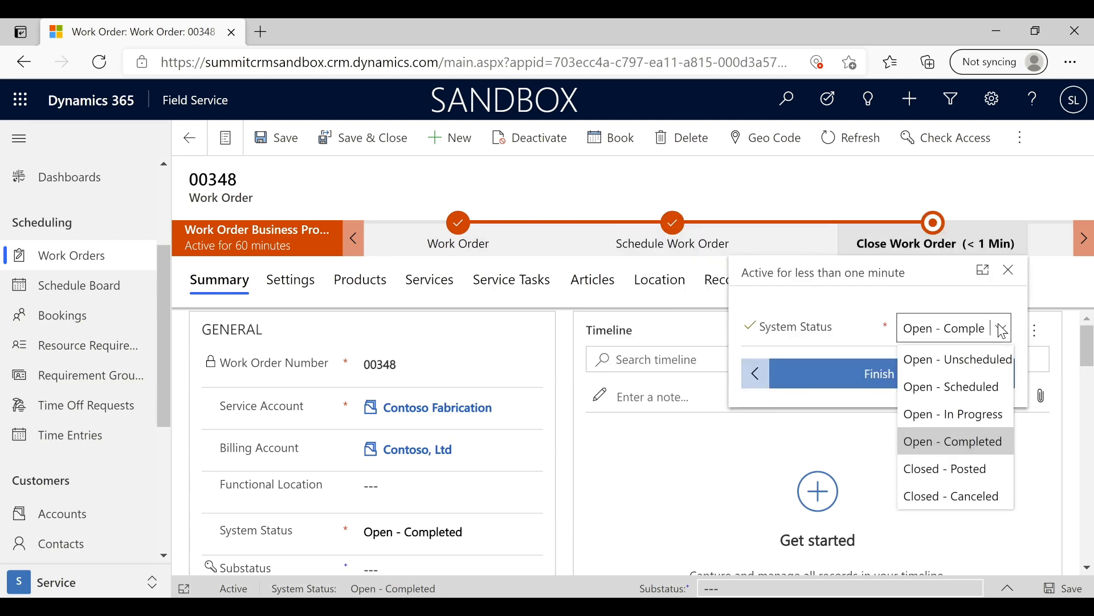